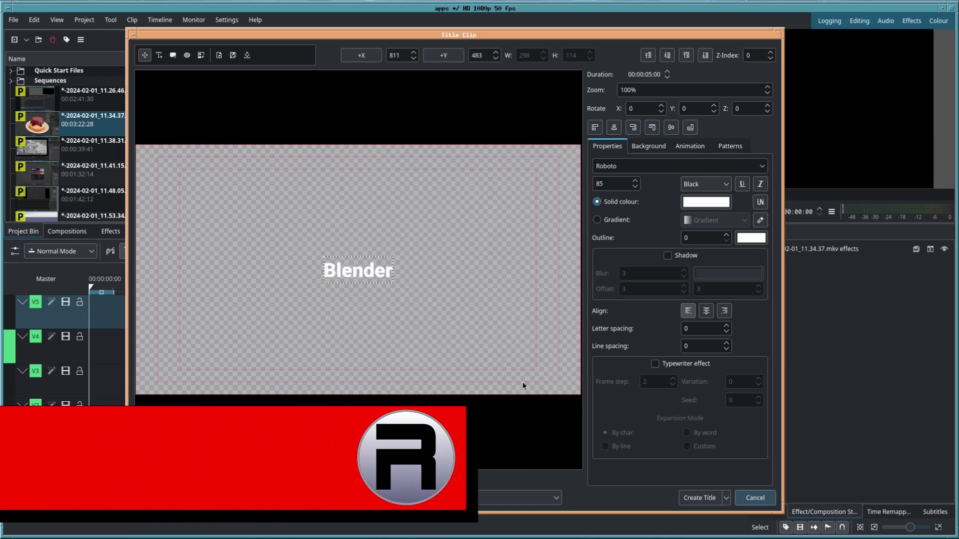
Make the Blender title white with a drop shadow and a 960x540 end frame
{"action": "left_click", "coordinate": [667, 255]}
{"action": "left_click", "coordinate": [728, 273]}
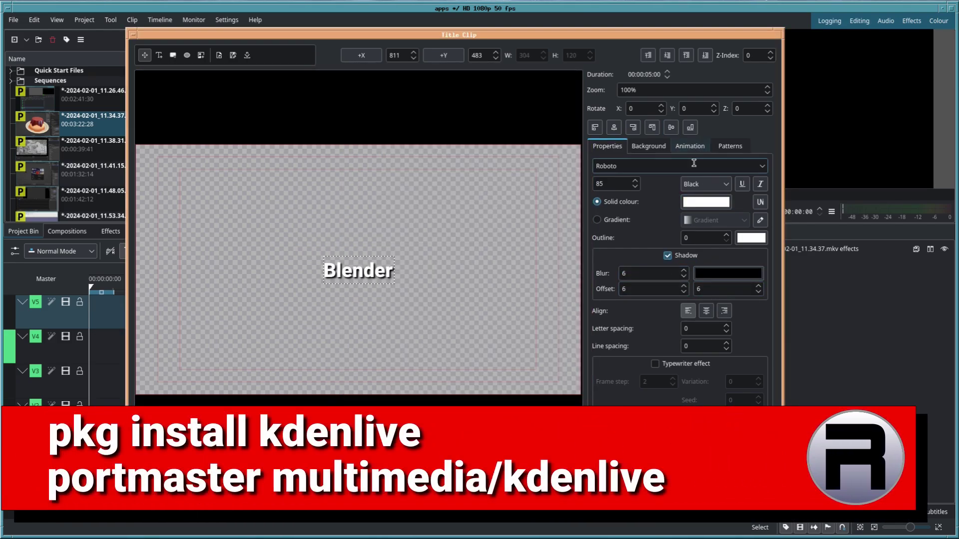
{"action": "left_click", "coordinate": [689, 145]}
{"action": "left_click", "coordinate": [720, 166]}
{"action": "left_click", "coordinate": [636, 215]}
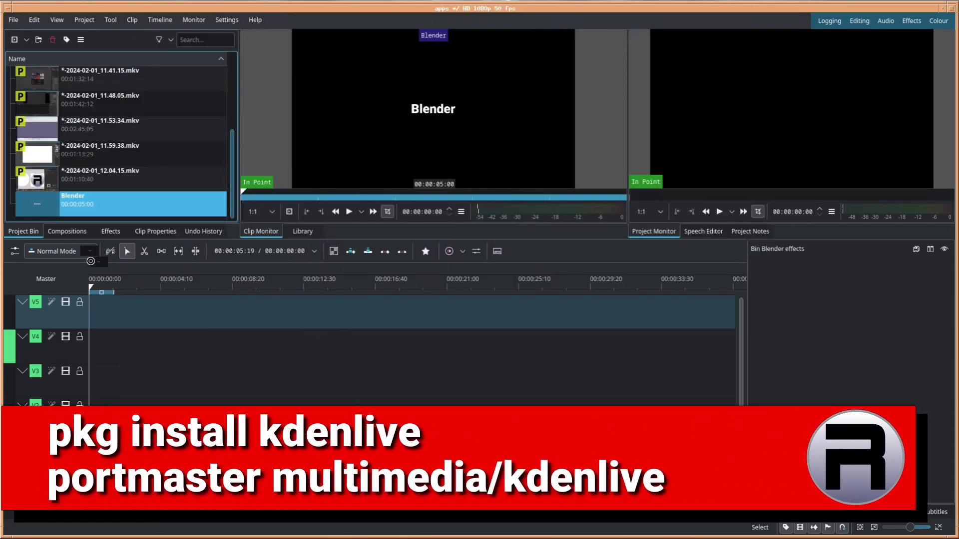
Put the 11.34.37 recording on track V3 in place of the 11.41.15 recording
{"action": "left_click", "coordinate": [149, 337]}
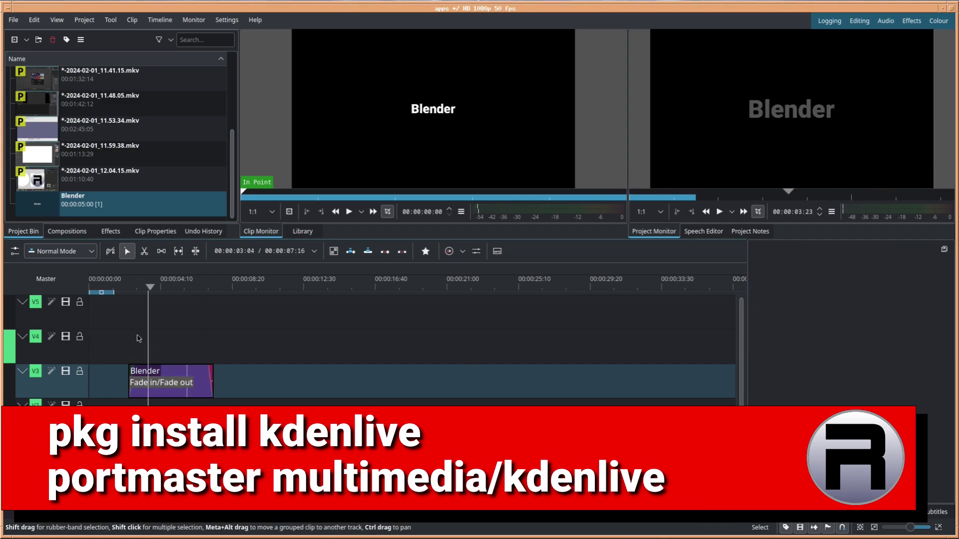
{"action": "scroll", "coordinate": [45, 100], "scroll_direction": "up", "scroll_amount": 4}
{"action": "left_click", "coordinate": [40, 99]}
{"action": "left_click", "coordinate": [40, 125]}
{"action": "left_click", "coordinate": [39, 150]}
{"action": "left_click", "coordinate": [39, 175]}
{"action": "left_click_drag", "start_coordinate": [40, 175], "coordinate": [251, 379]}
{"action": "left_click", "coordinate": [571, 331]}
{"action": "left_click", "coordinate": [373, 337]}
{"action": "left_click", "coordinate": [400, 375]}
{"action": "key", "text": "Delete"}
{"action": "left_click_drag", "start_coordinate": [38, 125], "coordinate": [498, 354]}
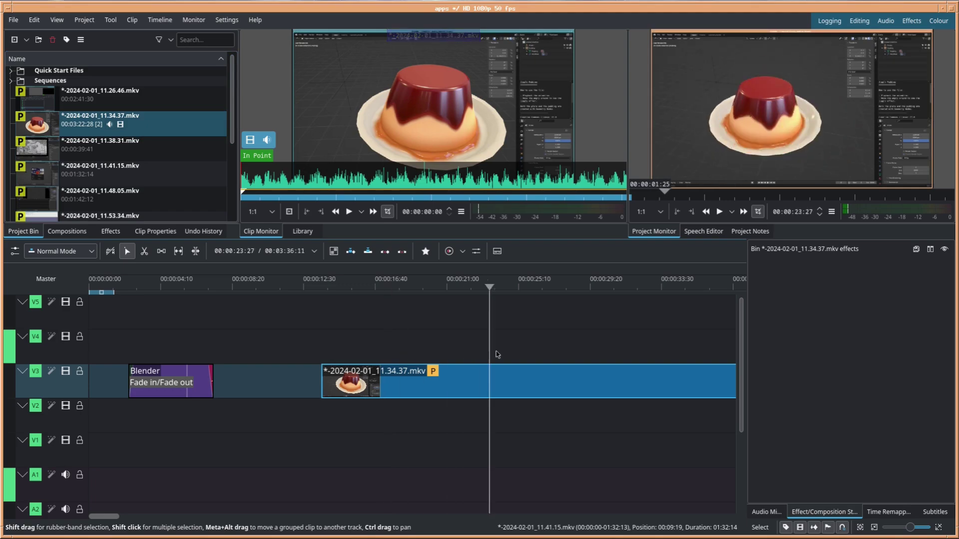
Give the 11.34.37 clip a fade-in and place it right after the title
{"action": "left_click", "coordinate": [326, 369]}
{"action": "left_click_drag", "start_coordinate": [349, 382], "coordinate": [242, 382]}
{"action": "left_click", "coordinate": [204, 351]}
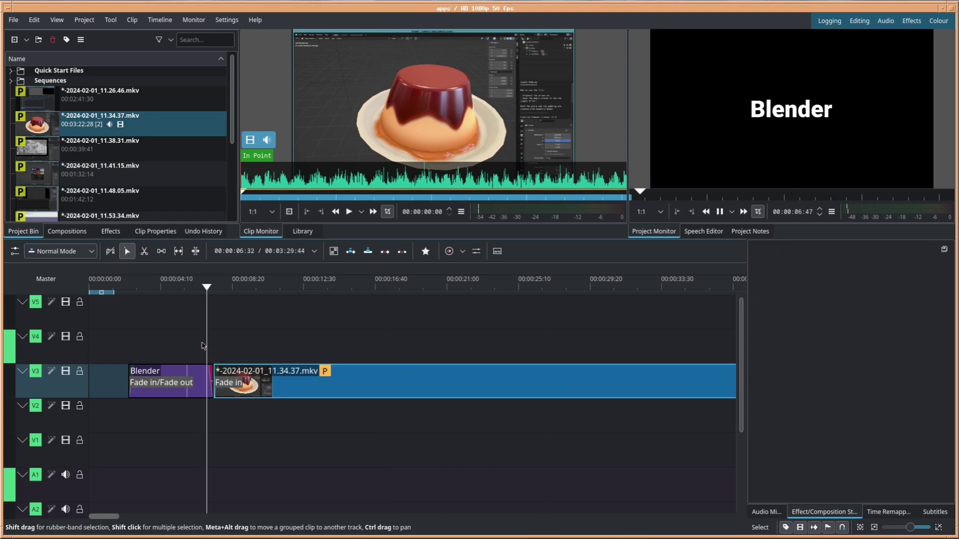
{"action": "key", "text": "space"}
{"action": "scroll", "coordinate": [385, 343], "scroll_direction": "down", "scroll_amount": 3}
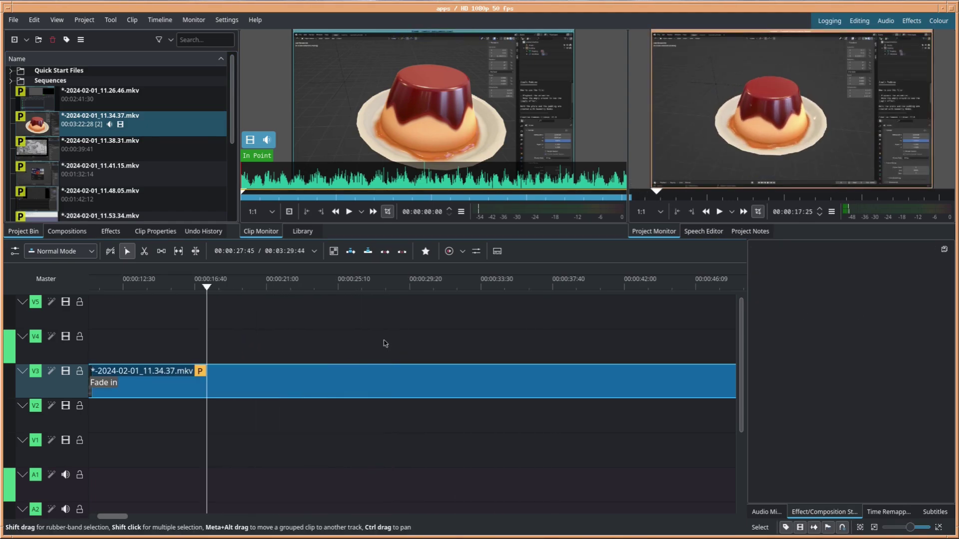
{"action": "key", "text": "space"}
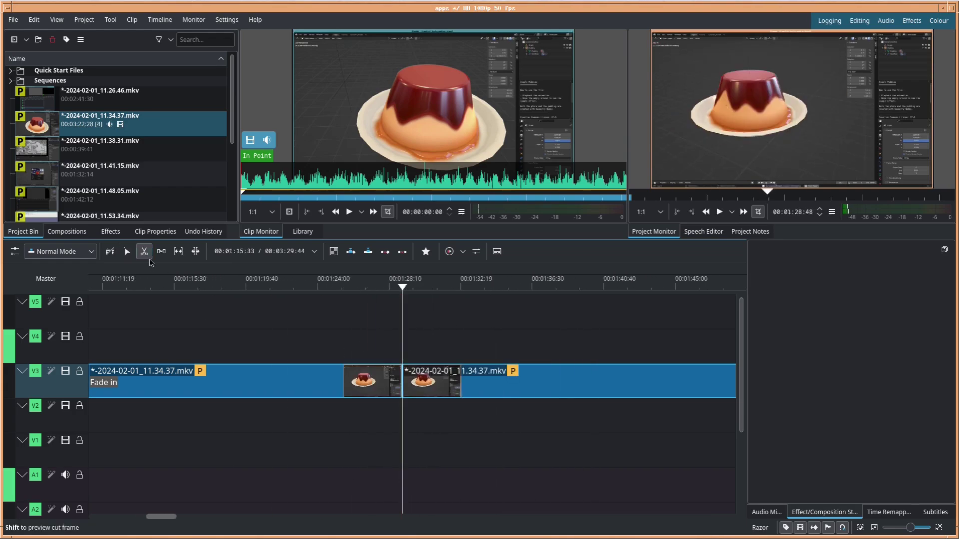
Set the first part of the 11.34.37 recording to 600% speed
{"action": "left_click", "coordinate": [127, 252]}
{"action": "scroll", "coordinate": [253, 368], "scroll_direction": "up", "scroll_amount": 20}
{"action": "left_click", "coordinate": [469, 346]}
{"action": "right_click", "coordinate": [357, 389]}
{"action": "left_click", "coordinate": [404, 315]}
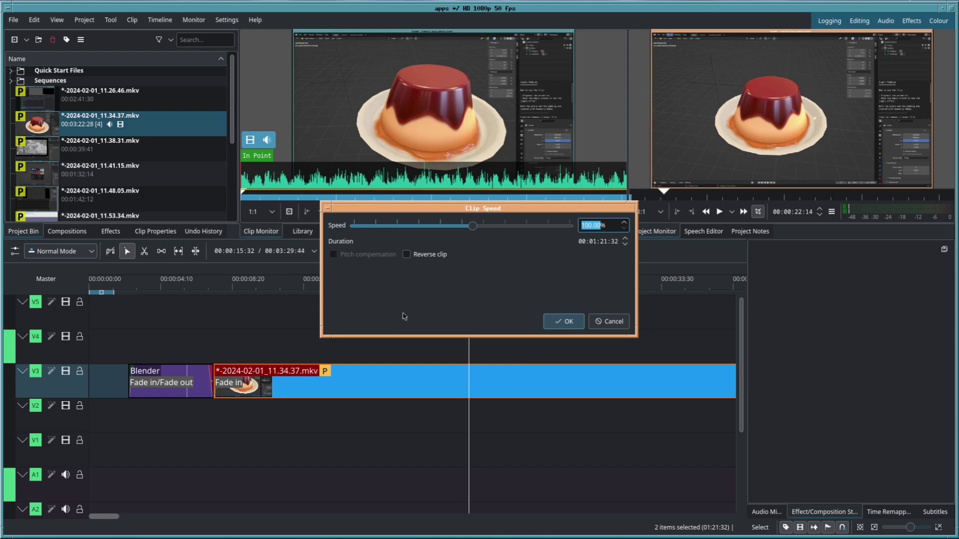
{"action": "left_click", "coordinate": [564, 322]}
{"action": "scroll", "coordinate": [306, 378], "scroll_direction": "down", "scroll_amount": 3}
{"action": "right_click", "coordinate": [306, 379]}
{"action": "left_click", "coordinate": [342, 411]}
{"action": "scroll", "coordinate": [280, 375], "scroll_direction": "up", "scroll_amount": 3}
{"action": "left_click", "coordinate": [243, 352]}
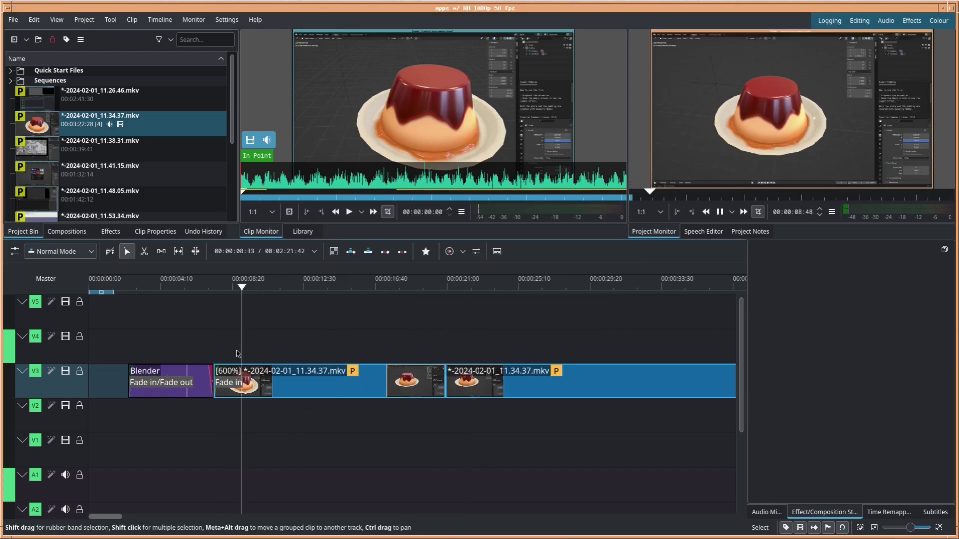
Raise that clip's speed from 600% to 1000%
{"action": "left_click", "coordinate": [448, 340]}
{"action": "right_click", "coordinate": [335, 393]}
{"action": "left_click", "coordinate": [471, 322]}
{"action": "type", "text": "1000"}
{"action": "left_click", "coordinate": [564, 322]}
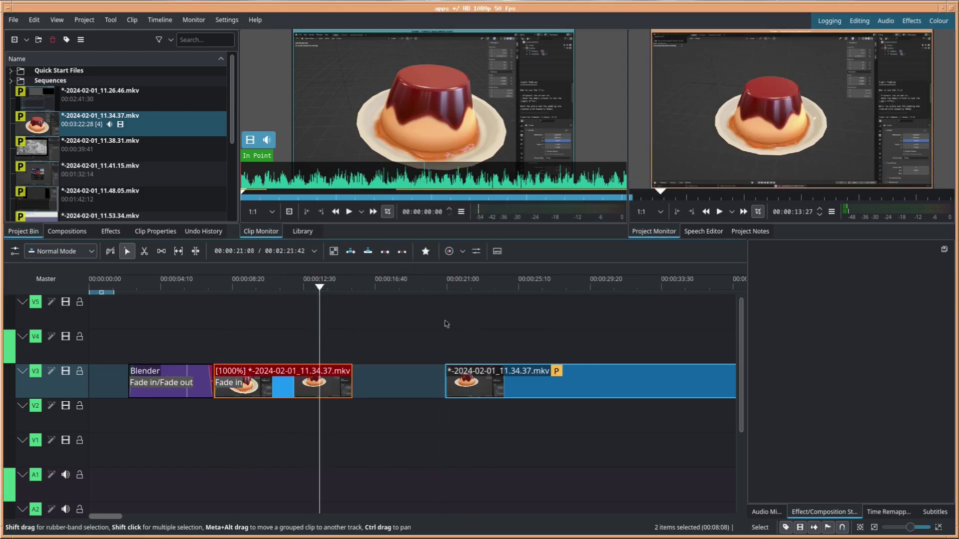
{"action": "right_click", "coordinate": [403, 379]}
{"action": "left_click", "coordinate": [439, 411]}
{"action": "left_click", "coordinate": [215, 357]}
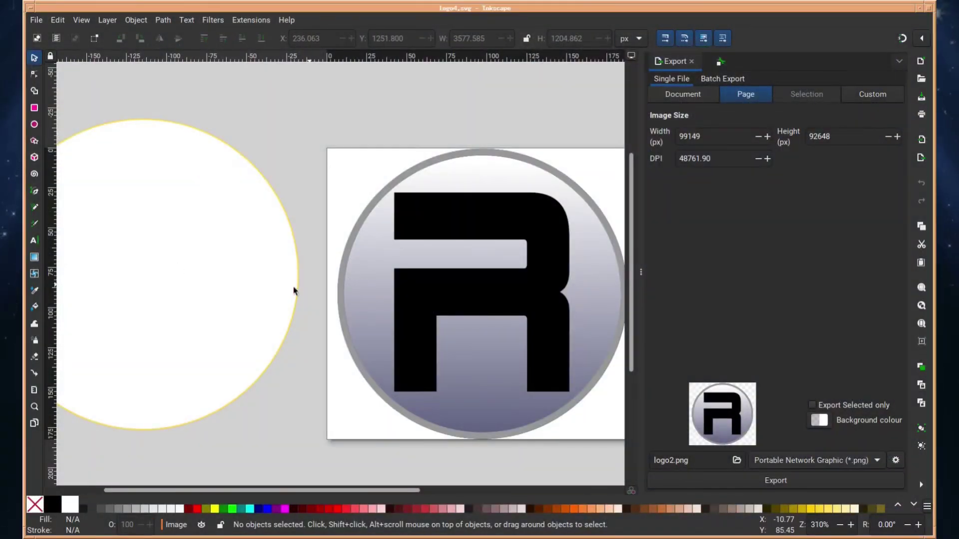
Move the R logo image over the white circle
{"action": "scroll", "coordinate": [310, 285], "scroll_direction": "left", "scroll_amount": 3}
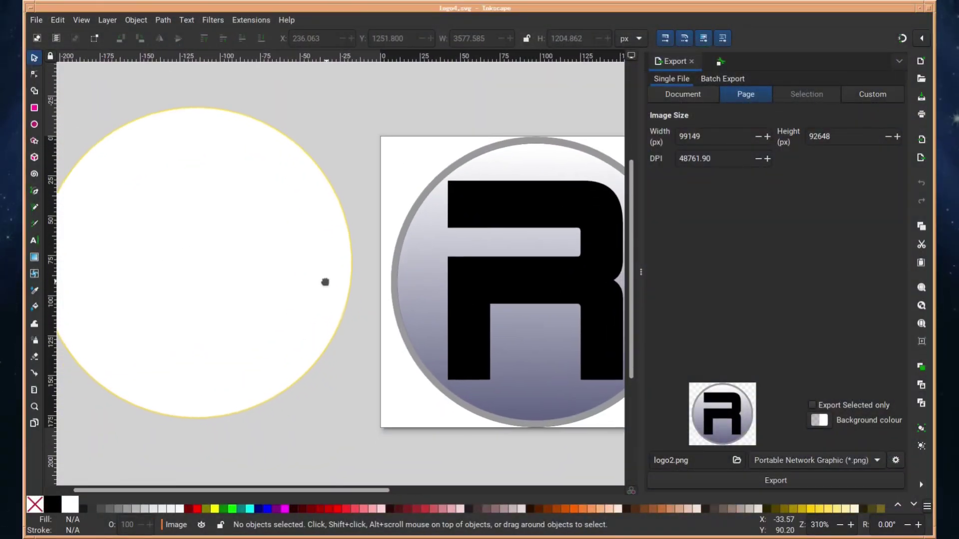
{"action": "left_click_drag", "start_coordinate": [325, 283], "coordinate": [347, 293]}
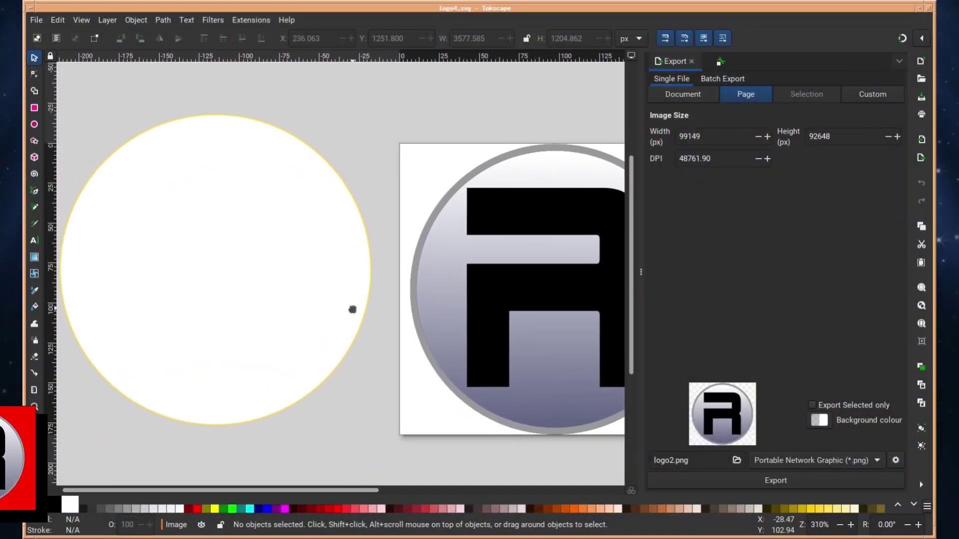
{"action": "left_click", "coordinate": [496, 291]}
{"action": "left_click_drag", "start_coordinate": [504, 295], "coordinate": [164, 271]}
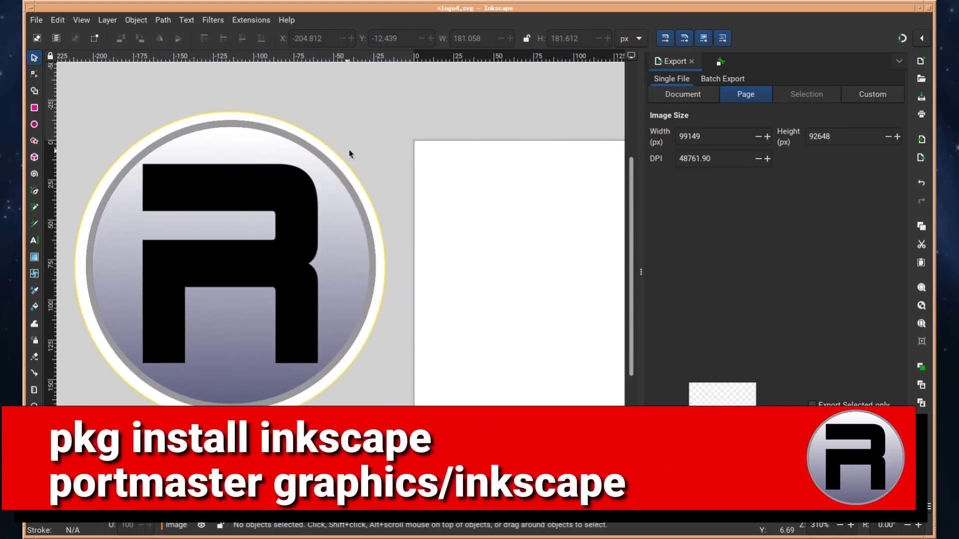
Try the Bright Metal bevel filter on the logo, then undo it
{"action": "left_click", "coordinate": [220, 21]}
{"action": "mouse_move", "coordinate": [223, 35]}
{"action": "left_click", "coordinate": [370, 56]}
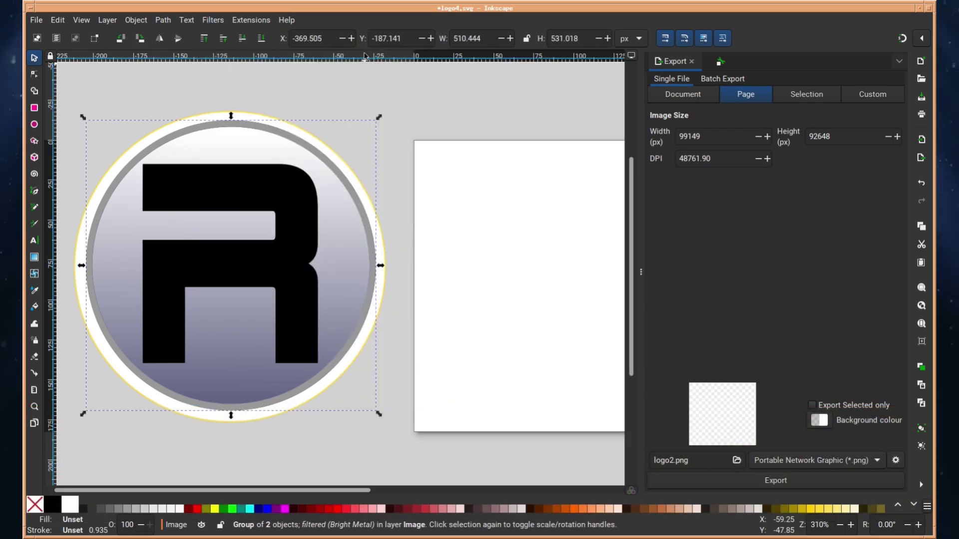
{"action": "left_click", "coordinate": [57, 20]}
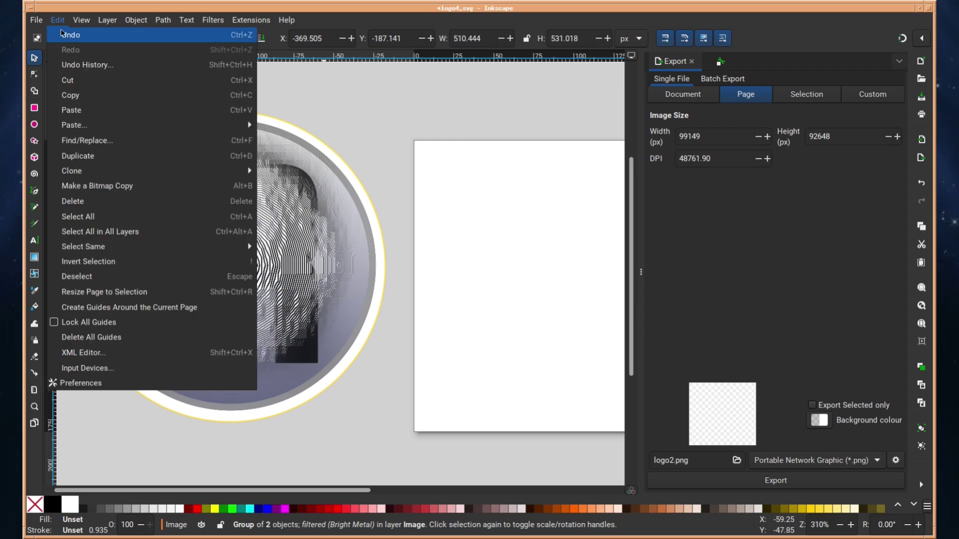
{"action": "left_click", "coordinate": [70, 34]}
Apply the Combined Lighting bevel filter to the R logo
{"action": "left_click", "coordinate": [212, 20]}
{"action": "mouse_move", "coordinate": [225, 35]}
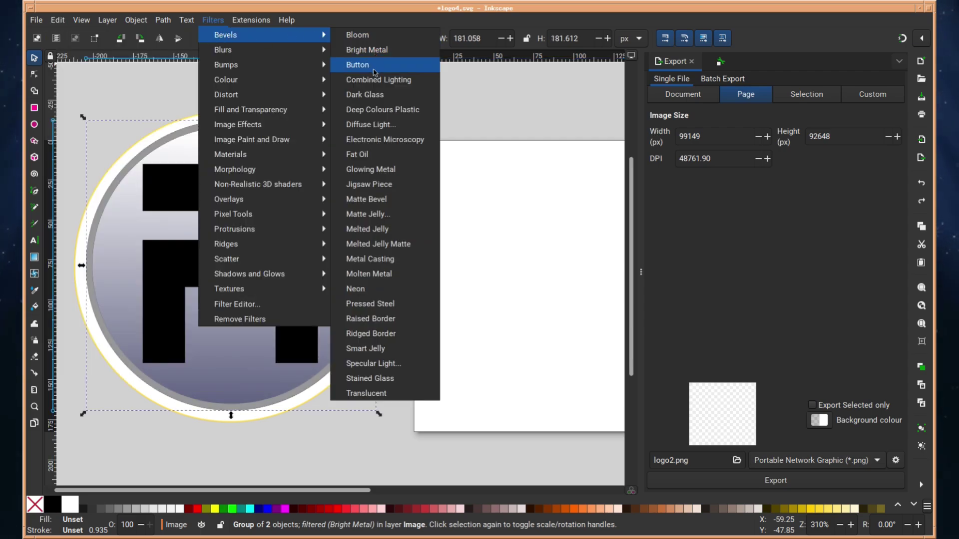
{"action": "left_click", "coordinate": [372, 81]}
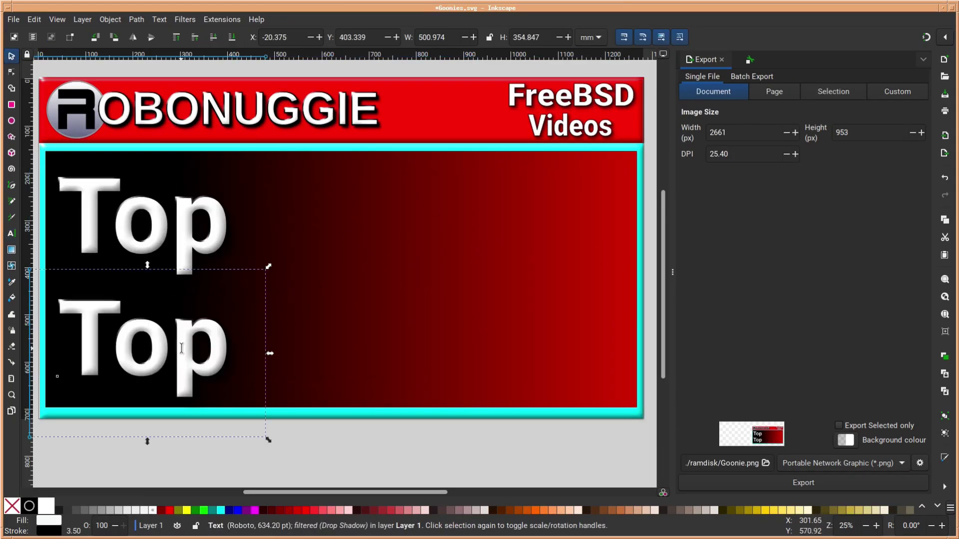
Delete the letters of the lower heading word 'Goonie'
{"action": "double_click", "coordinate": [182, 349]}
{"action": "key", "text": "BackSpace"}
{"action": "key", "text": "BackSpace"}
{"action": "key", "text": "Delete"}
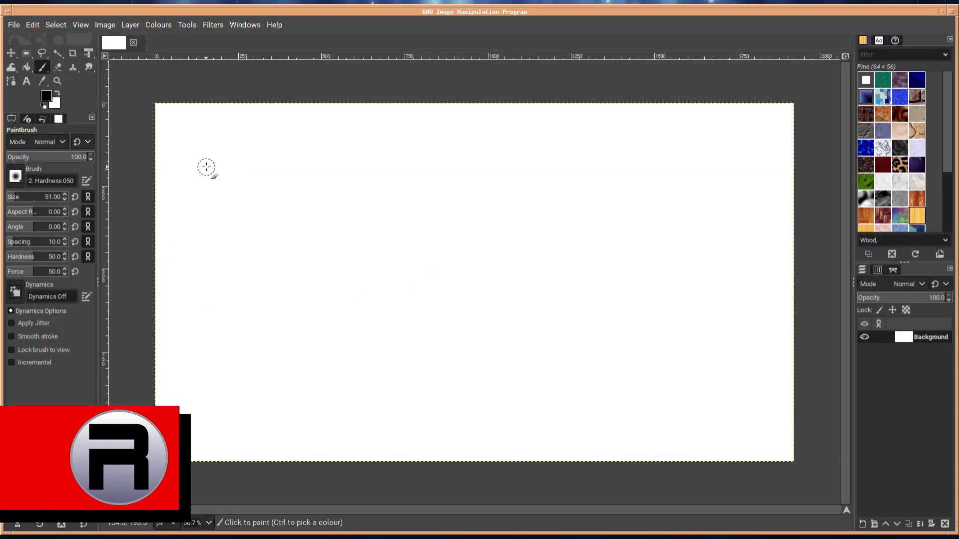
Paint the H and e of 'Hello!' in black with the Paintbrush
{"action": "mouse_move", "coordinate": [209, 159]}
{"action": "left_mouse_down"}
{"action": "mouse_move", "coordinate": [254, 221]}
{"action": "mouse_move", "coordinate": [210, 285]}
{"action": "left_mouse_up"}
{"action": "mouse_move", "coordinate": [259, 232]}
{"action": "left_mouse_down"}
{"action": "mouse_move", "coordinate": [280, 178]}
{"action": "mouse_move", "coordinate": [274, 289]}
{"action": "left_mouse_up"}
{"action": "left_click_drag", "start_coordinate": [299, 244], "coordinate": [391, 202]}
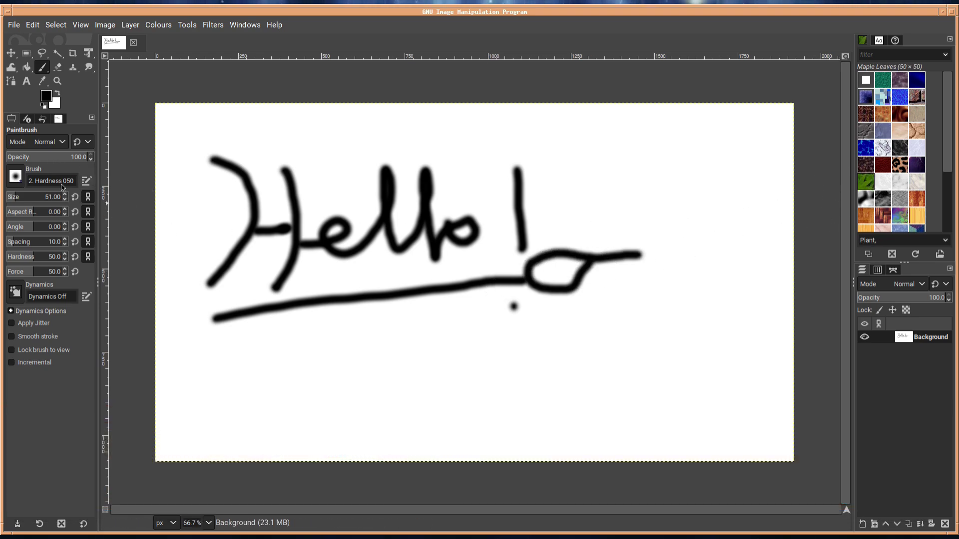
Switch to the Sparks brush, then paint a row of green peppers with z Pepper
{"action": "left_click", "coordinate": [16, 178]}
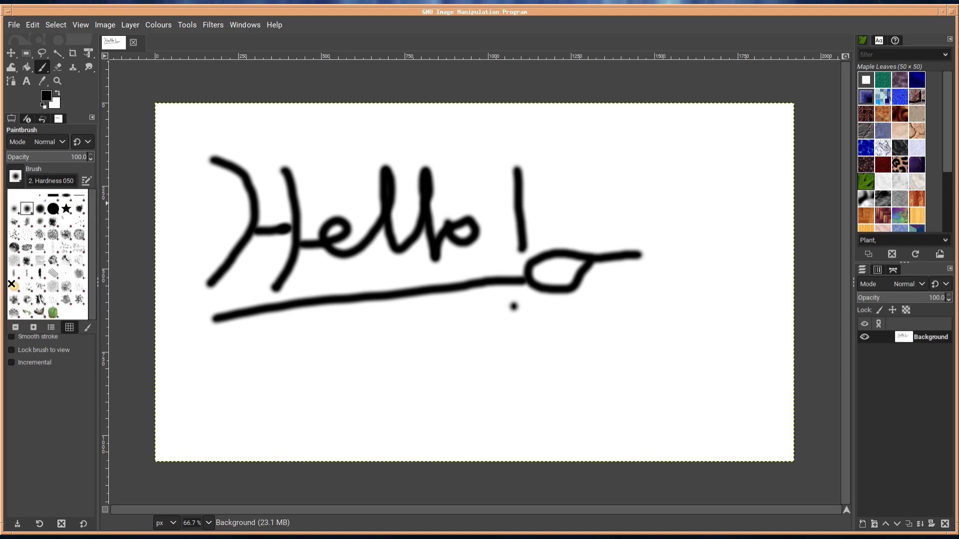
{"action": "left_click", "coordinate": [12, 285]}
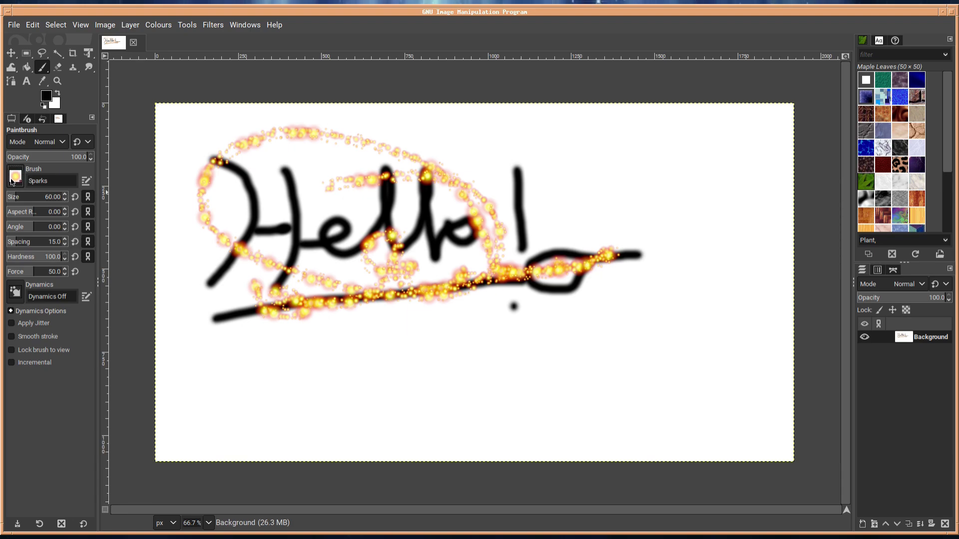
{"action": "left_click", "coordinate": [15, 178]}
{"action": "left_click", "coordinate": [54, 312]}
{"action": "mouse_move", "coordinate": [223, 356]}
{"action": "left_mouse_down"}
{"action": "mouse_move", "coordinate": [375, 397]}
{"action": "mouse_move", "coordinate": [550, 345]}
{"action": "left_mouse_up"}
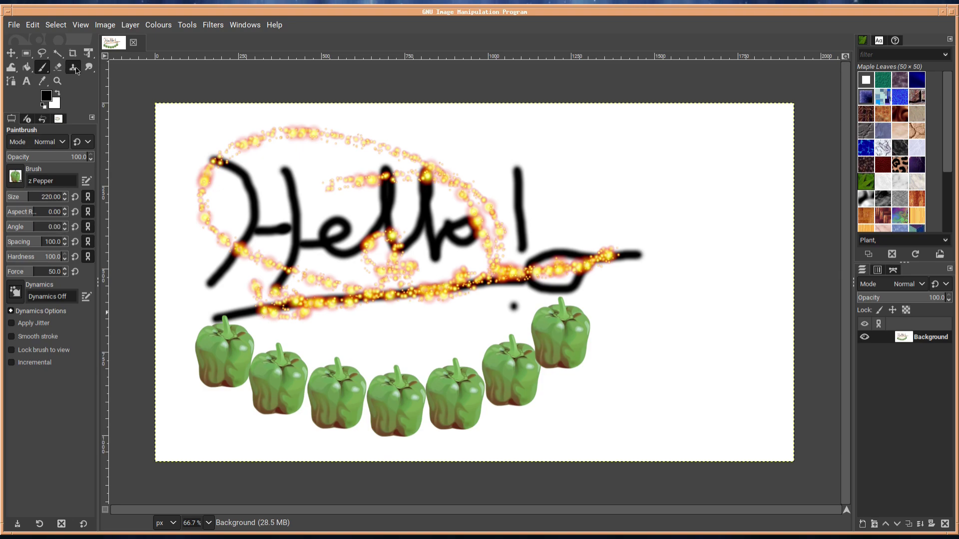
{"action": "left_click", "coordinate": [76, 69]}
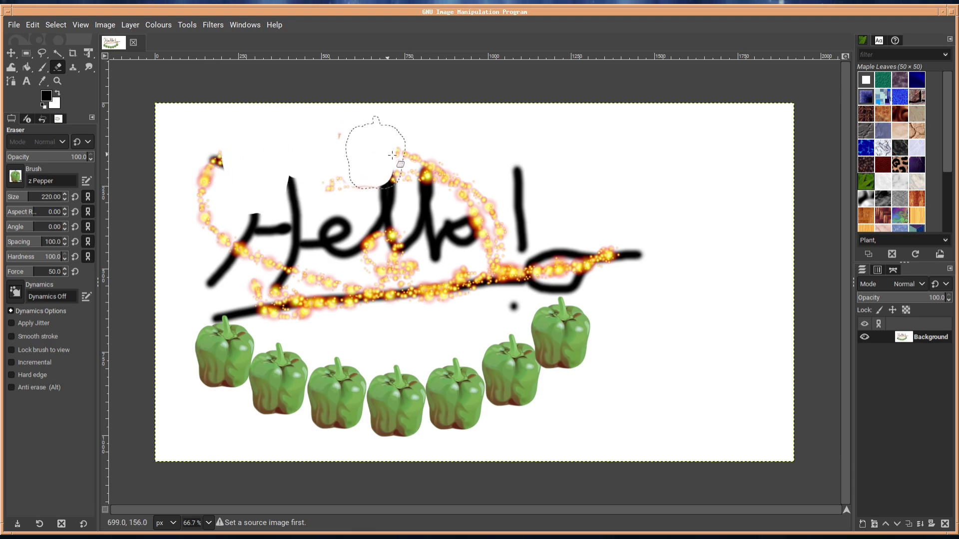
Erase part of the sparkle trail and the peppers with one Eraser stroke
{"action": "mouse_move", "coordinate": [366, 292]}
{"action": "left_mouse_down"}
{"action": "mouse_move", "coordinate": [429, 379]}
{"action": "mouse_move", "coordinate": [195, 314]}
{"action": "left_mouse_up"}
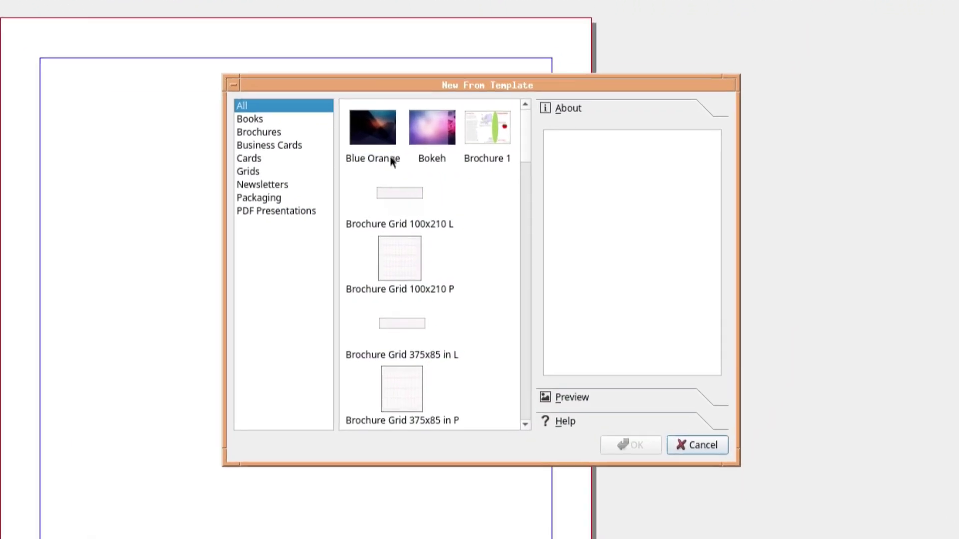
{"action": "scroll", "coordinate": [523, 167], "scroll_direction": "down", "scroll_amount": 3}
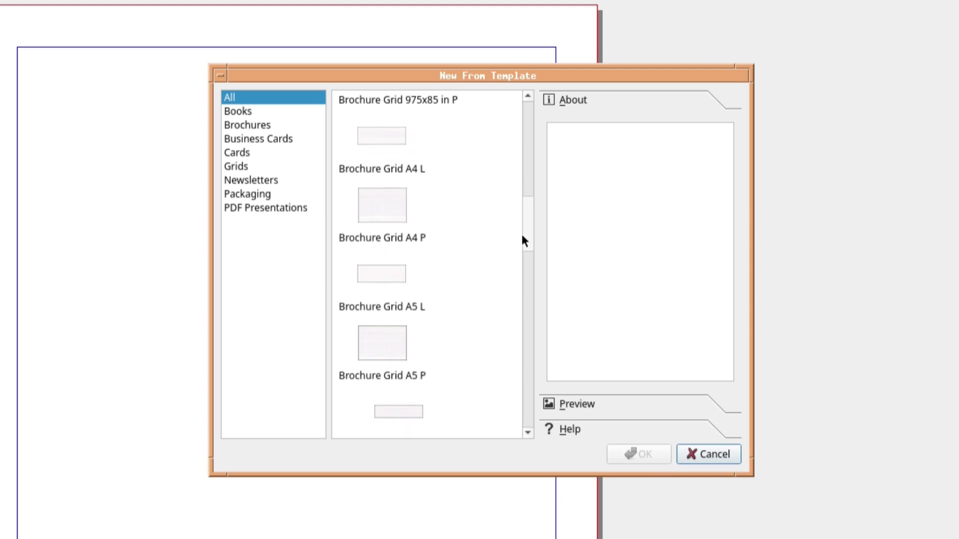
{"action": "left_click_drag", "start_coordinate": [524, 241], "coordinate": [502, 123]}
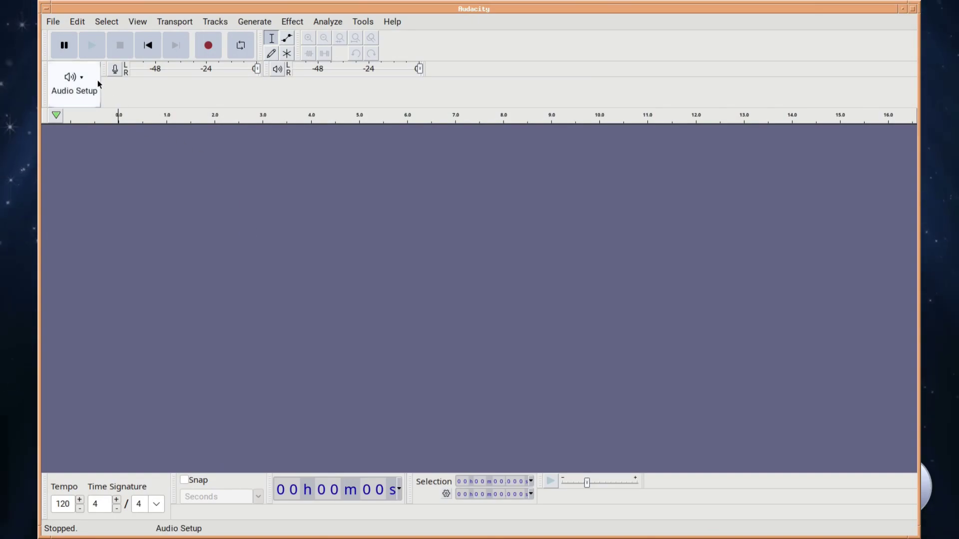
Record a short voice clip, play it back, and select it
{"action": "left_click", "coordinate": [209, 45]}
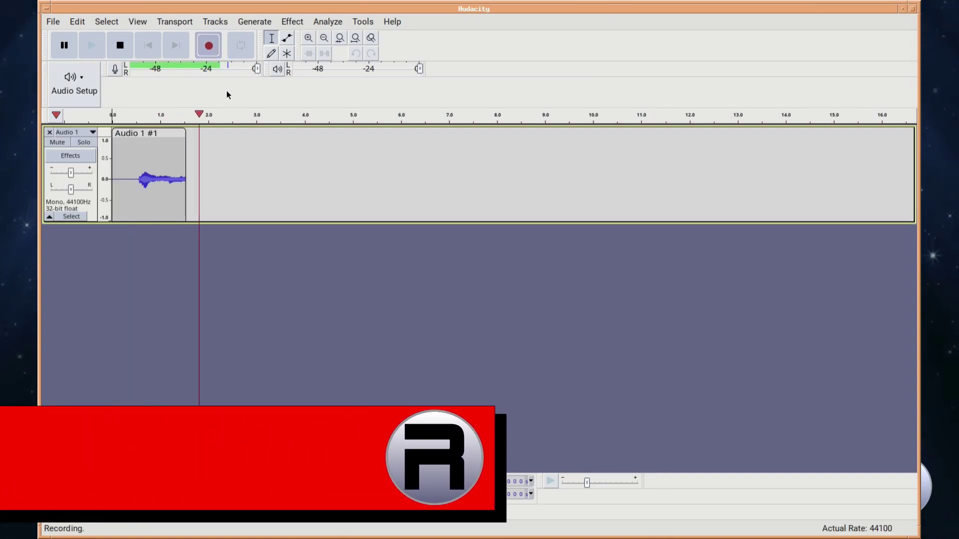
{"action": "left_click", "coordinate": [121, 46]}
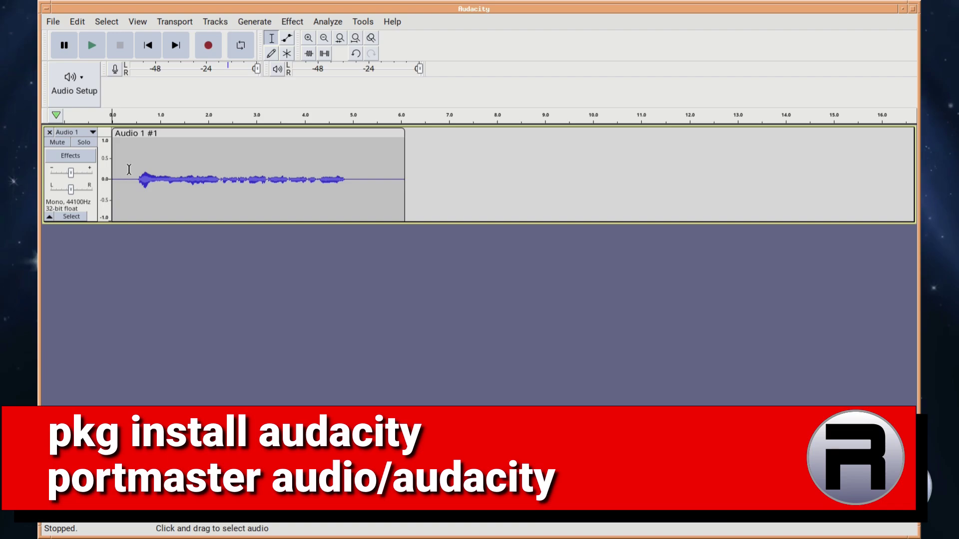
{"action": "left_click", "coordinate": [92, 46]}
{"action": "left_click", "coordinate": [109, 56]}
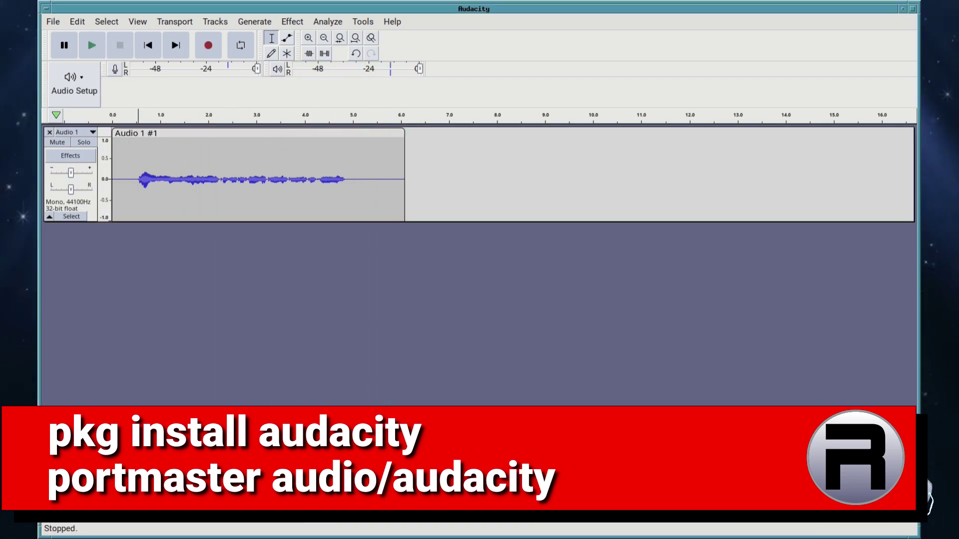
{"action": "left_click", "coordinate": [143, 155]}
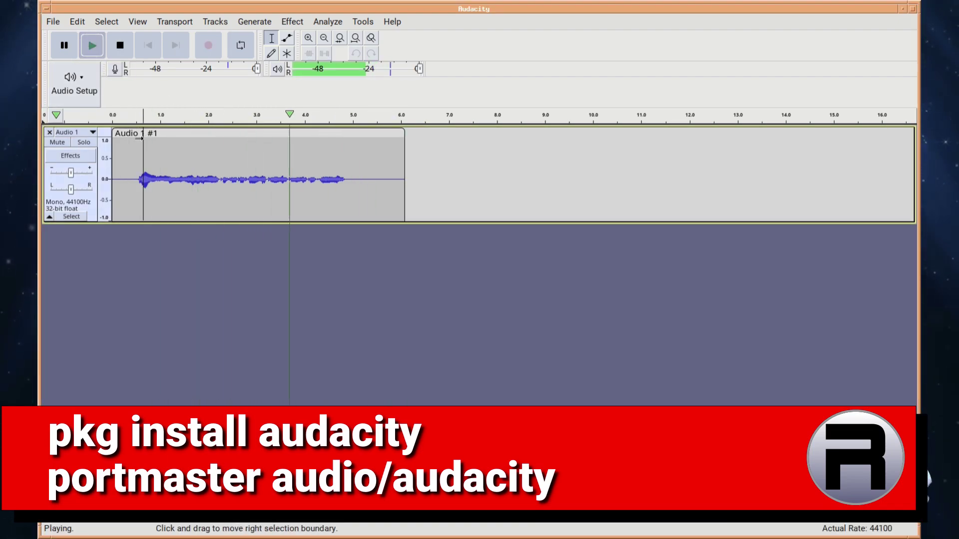
{"action": "left_click", "coordinate": [140, 138]}
{"action": "left_click", "coordinate": [292, 22]}
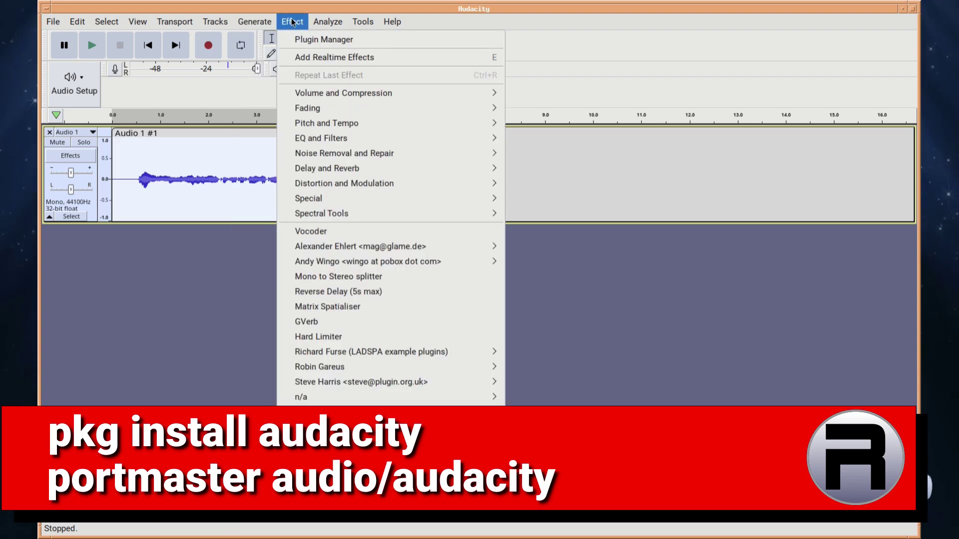
Apply the RoboNuggie macro to boost the clip
{"action": "left_click", "coordinate": [356, 24]}
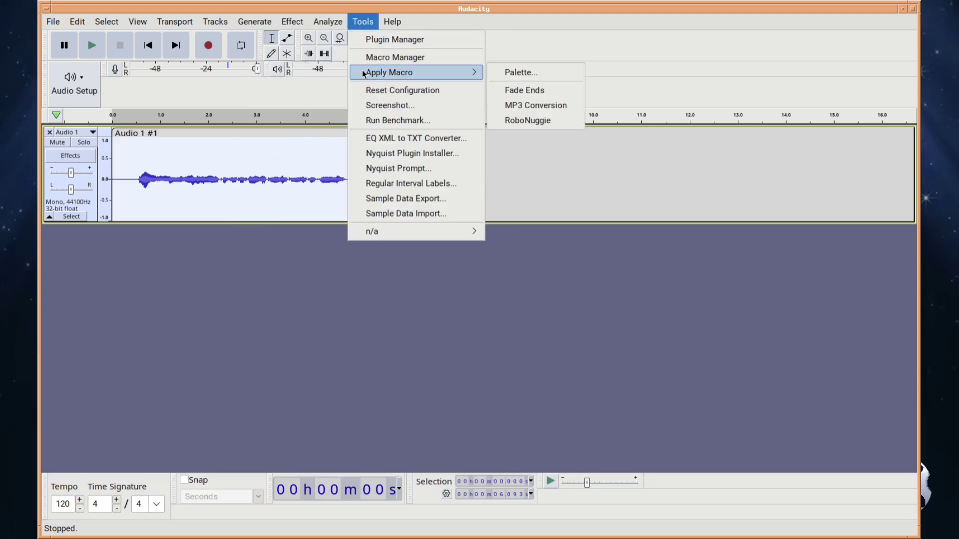
{"action": "left_click", "coordinate": [527, 120]}
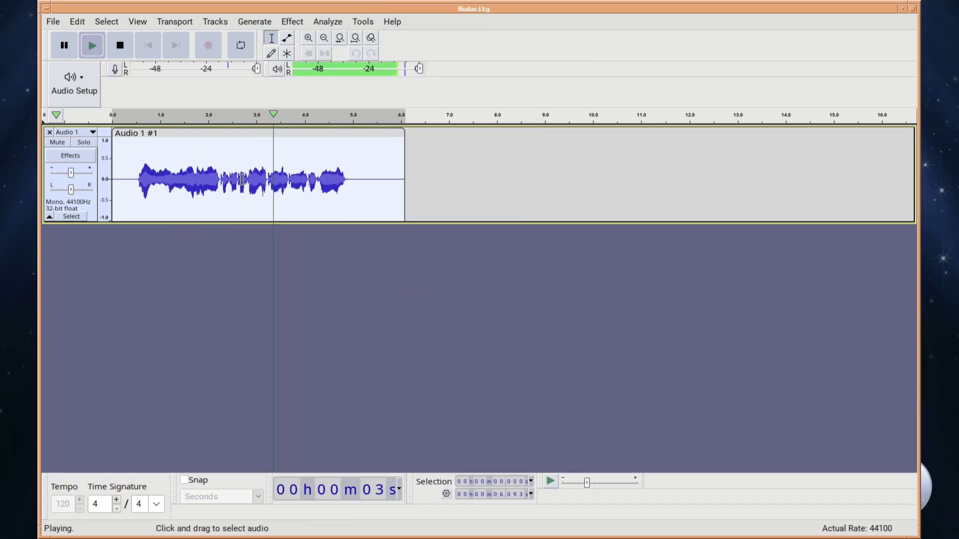
{"action": "left_click", "coordinate": [222, 274]}
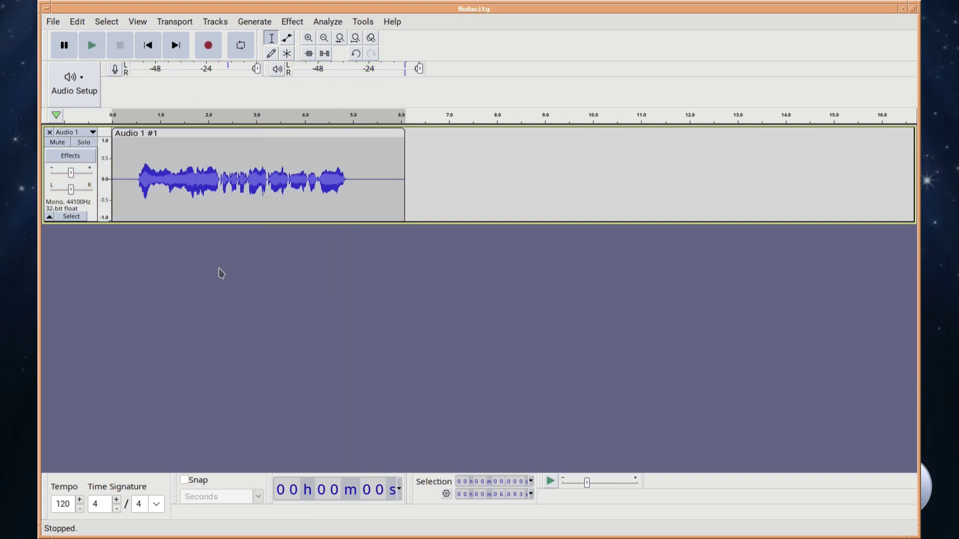
Select the whole clip and start an audio export, then cancel it
{"action": "double_click", "coordinate": [165, 179]}
{"action": "left_click", "coordinate": [53, 22]}
{"action": "left_click", "coordinate": [79, 123]}
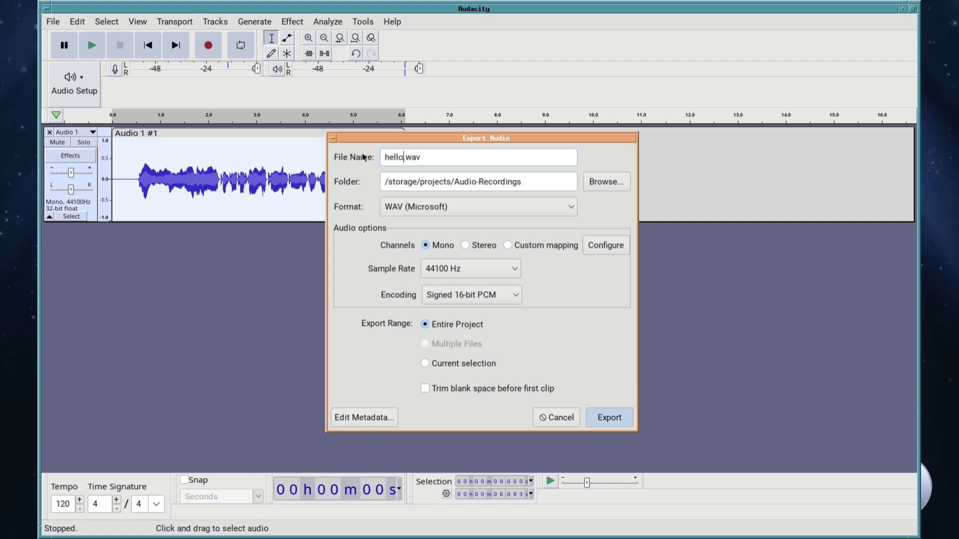
{"action": "key", "text": "Return"}
Preview the Phaser effect on the clip and close it without applying
{"action": "left_click", "coordinate": [292, 21]}
{"action": "mouse_move", "coordinate": [450, 182]}
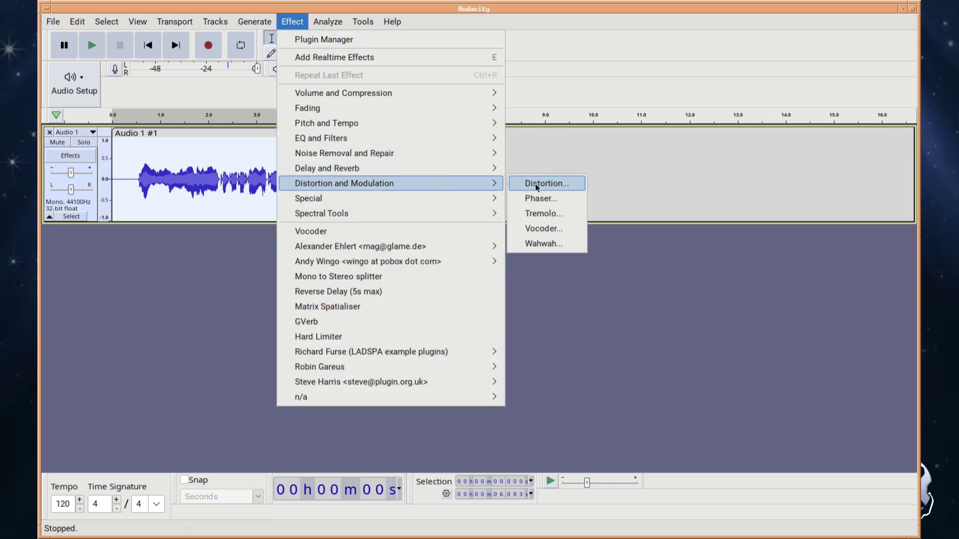
{"action": "left_click", "coordinate": [524, 200]}
{"action": "left_click", "coordinate": [499, 193]}
{"action": "left_click", "coordinate": [498, 306]}
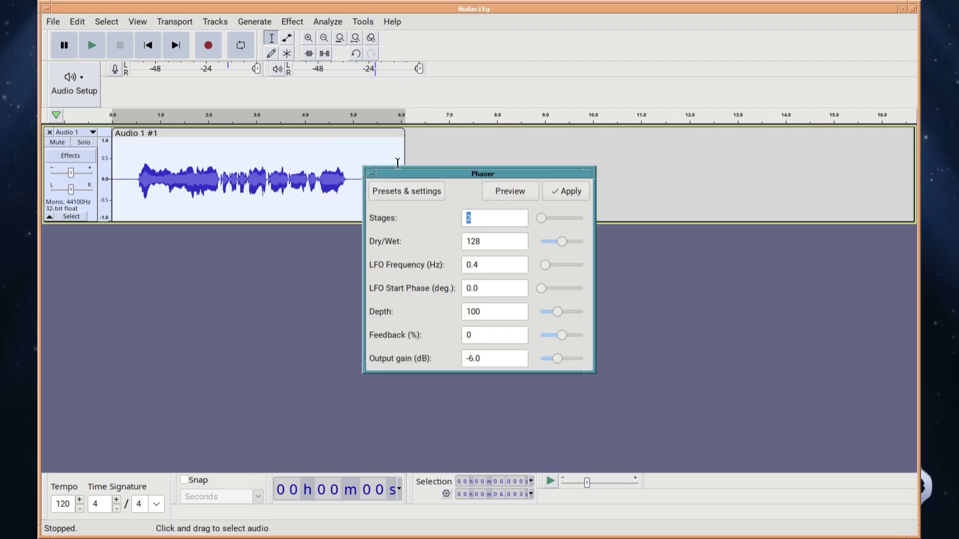
{"action": "key", "text": "Escape"}
{"action": "key", "text": "Return"}
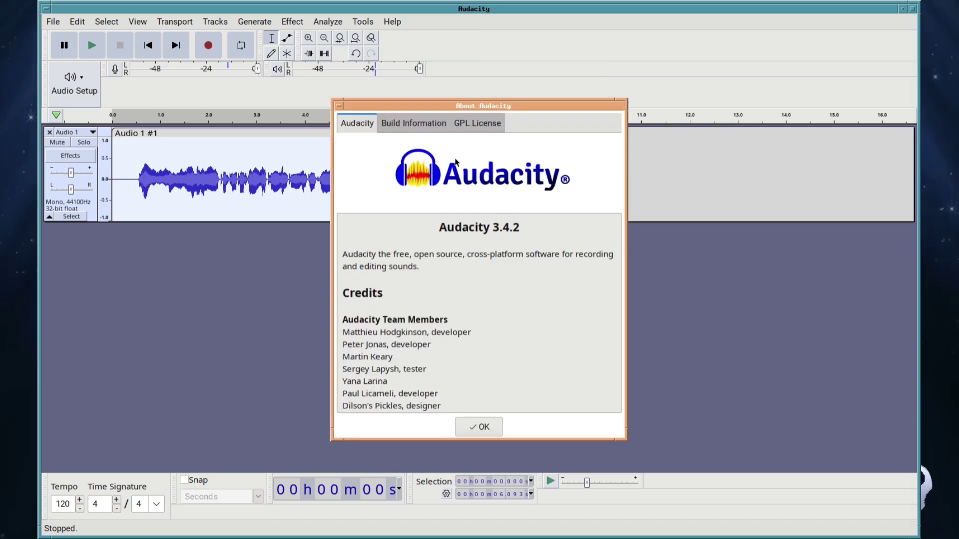
{"action": "left_click", "coordinate": [484, 427]}
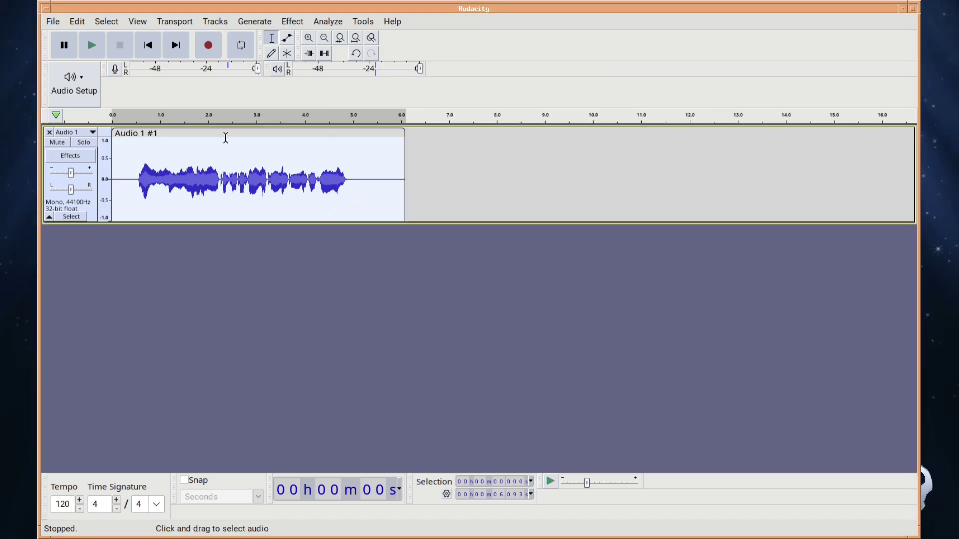
Cut out the stretch of audio from 0.5 to 2.36 s
{"action": "left_click", "coordinate": [226, 144]}
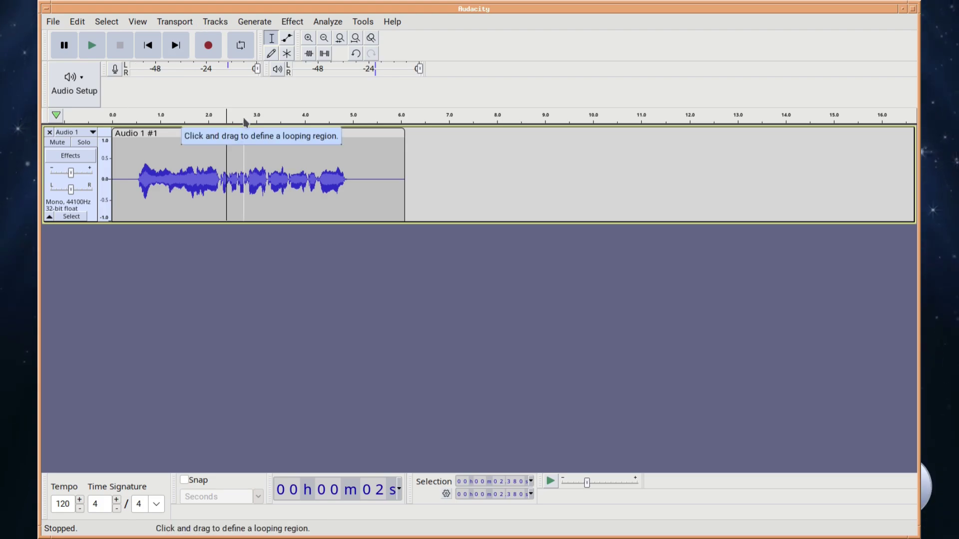
{"action": "scroll", "coordinate": [228, 149], "scroll_direction": "up", "scroll_amount": 3}
{"action": "scroll", "coordinate": [218, 180], "scroll_direction": "left", "scroll_amount": 9}
{"action": "left_click_drag", "start_coordinate": [432, 178], "coordinate": [180, 177]}
{"action": "right_click", "coordinate": [188, 178]}
{"action": "left_click", "coordinate": [220, 193]}
Apply the Echo effect to the audio from about 1.07 to 1.71 s
{"action": "left_click_drag", "start_coordinate": [257, 175], "coordinate": [346, 176]}
{"action": "left_click", "coordinate": [293, 22]}
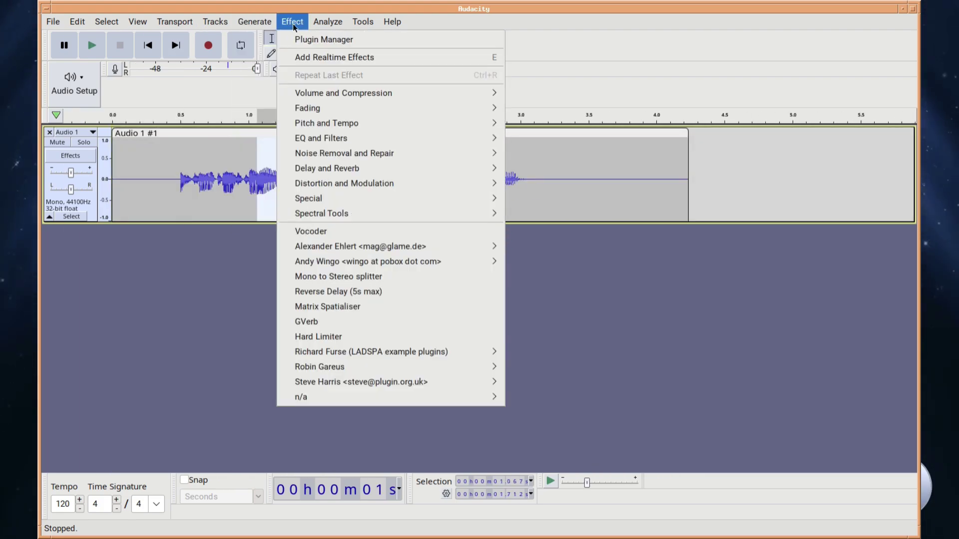
{"action": "mouse_move", "coordinate": [306, 167]}
{"action": "left_click", "coordinate": [537, 183]}
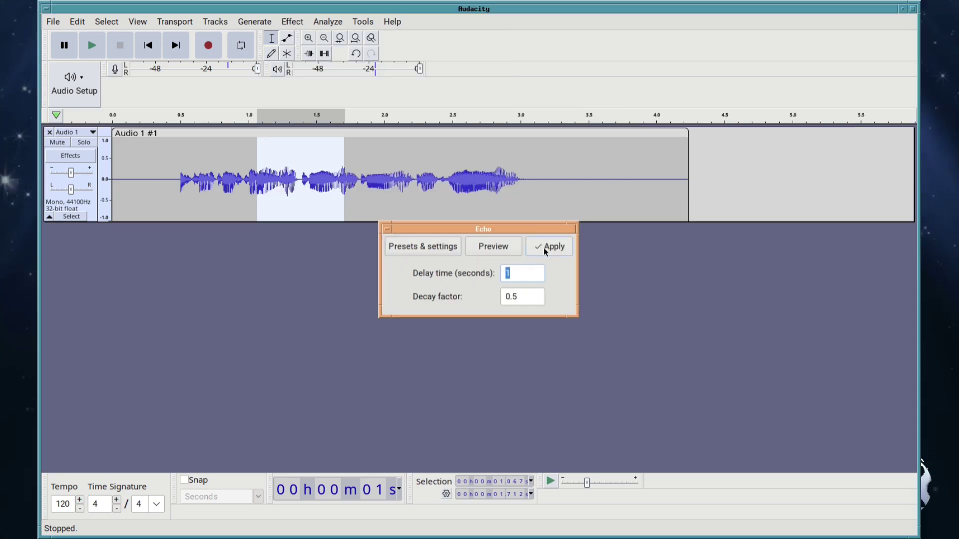
{"action": "left_click", "coordinate": [548, 246]}
{"action": "left_click", "coordinate": [332, 190]}
Open the Distortion effect and close it without applying
{"action": "left_click", "coordinate": [292, 21]}
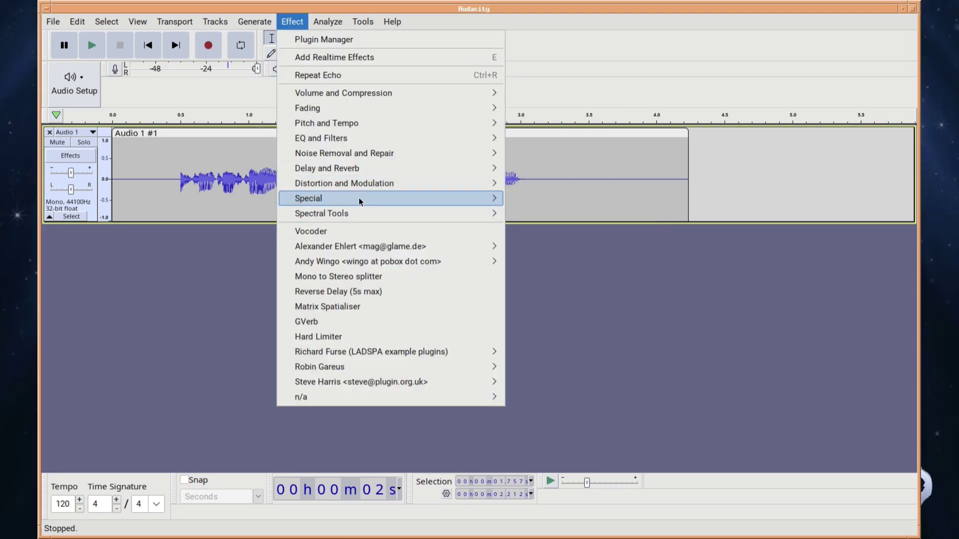
{"action": "mouse_move", "coordinate": [365, 184]}
{"action": "left_click", "coordinate": [559, 184]}
{"action": "left_click", "coordinate": [588, 183]}
{"action": "left_click", "coordinate": [359, 187]}
{"action": "left_click", "coordinate": [52, 22]}
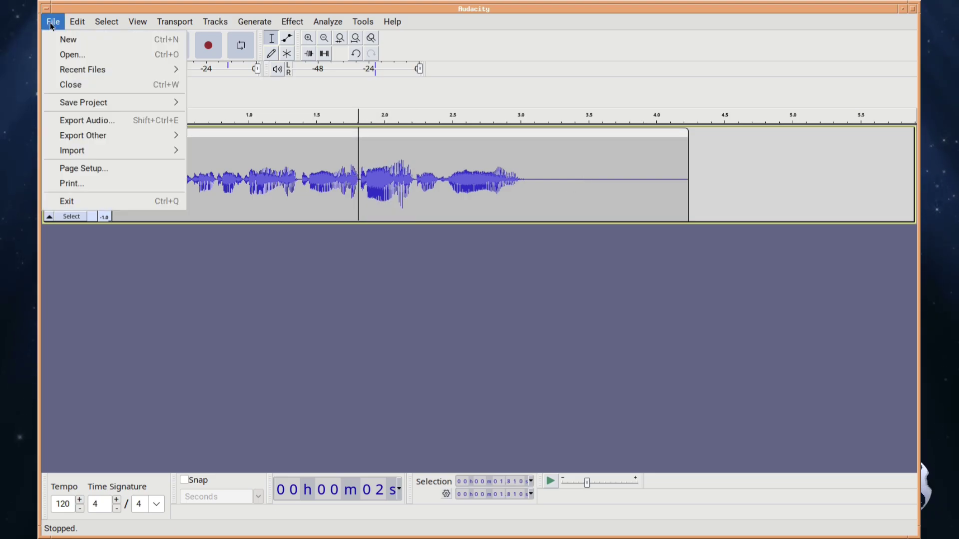
{"action": "left_click", "coordinate": [52, 23]}
{"action": "left_click", "coordinate": [117, 313]}
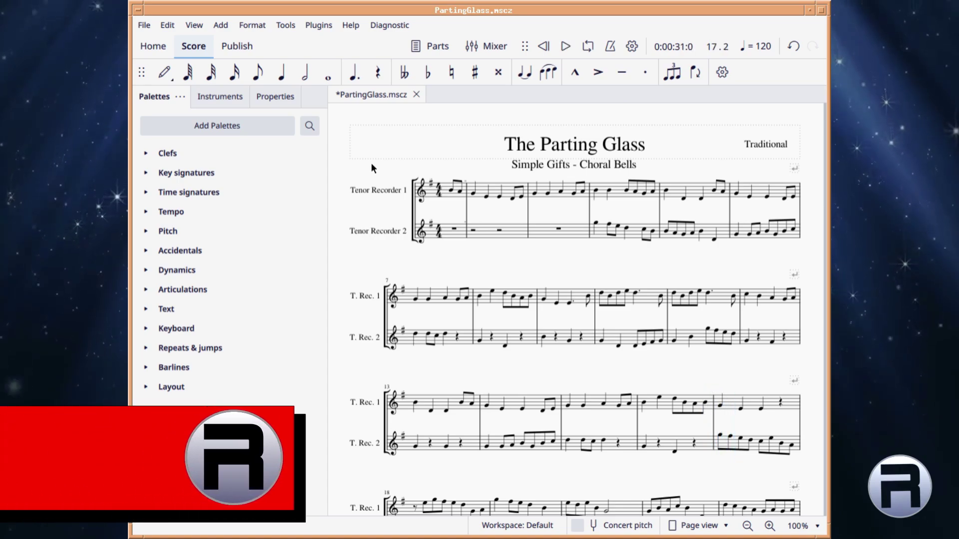
Open the actions for bar 1 of Tenor Recorder 1 and dismiss them unchanged
{"action": "right_click", "coordinate": [424, 183]}
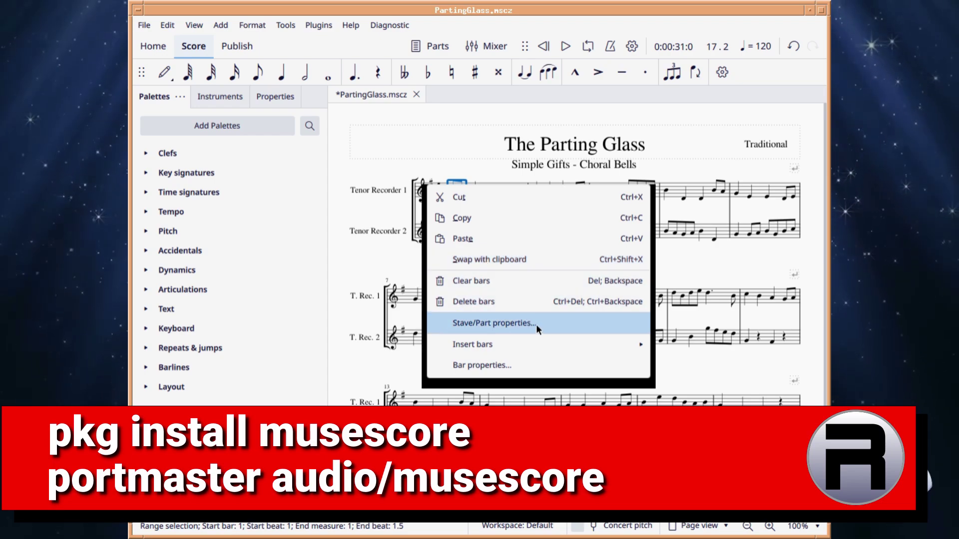
{"action": "mouse_move", "coordinate": [520, 347]}
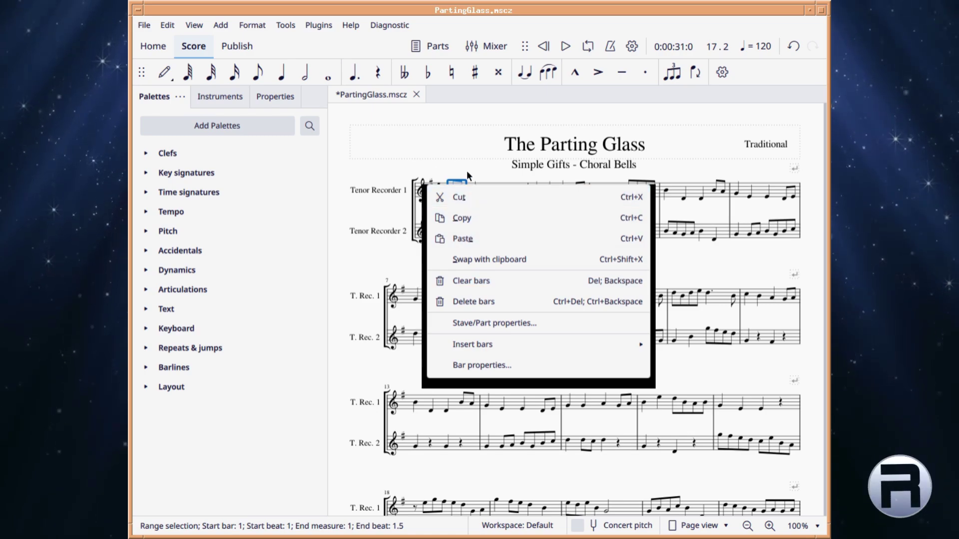
{"action": "left_click", "coordinate": [455, 142]}
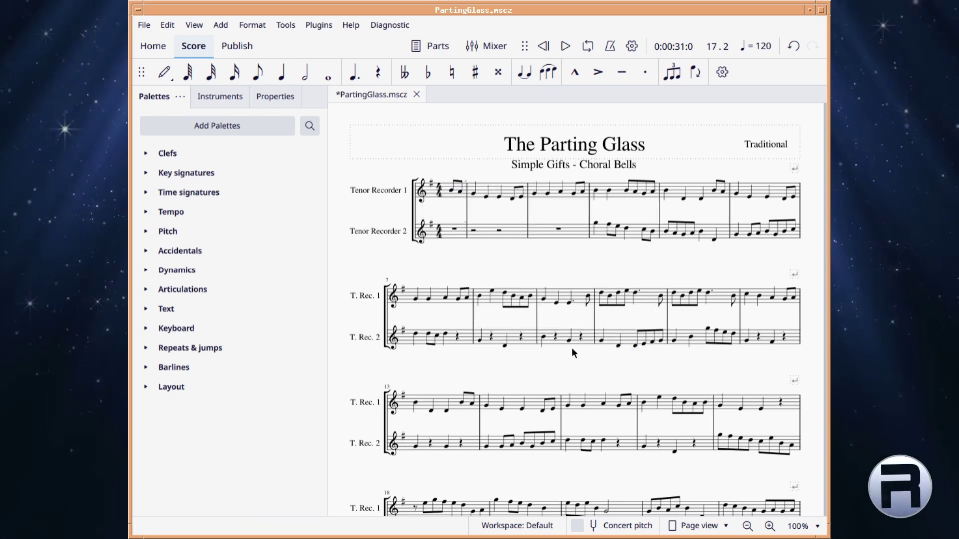
{"action": "scroll", "coordinate": [460, 290], "scroll_direction": "up", "scroll_amount": 3}
{"action": "scroll", "coordinate": [461, 290], "scroll_direction": "down", "scroll_amount": 3}
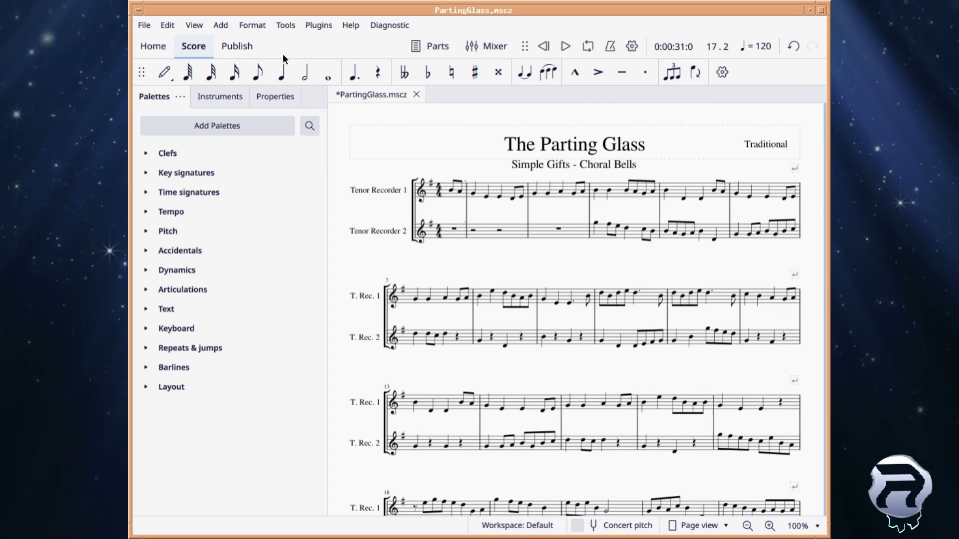
View the Publish options and Home plugin list, then select the score's first system
{"action": "left_click", "coordinate": [241, 44]}
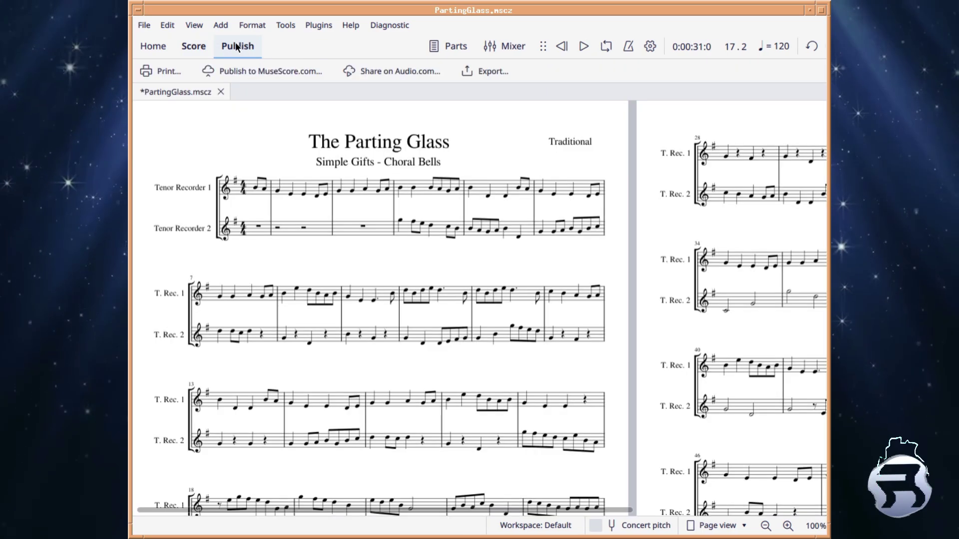
{"action": "left_click", "coordinate": [194, 47]}
{"action": "left_click", "coordinate": [161, 47]}
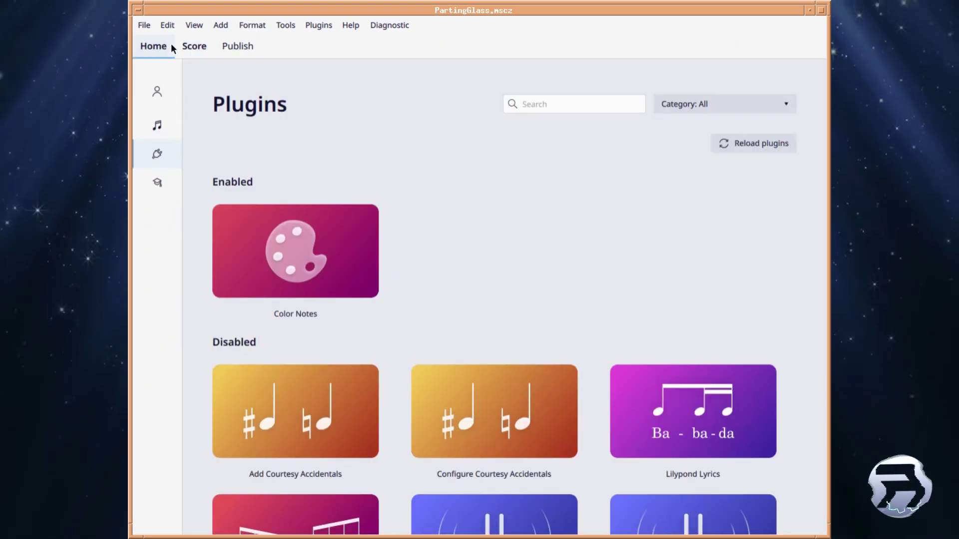
{"action": "left_click", "coordinate": [192, 47]}
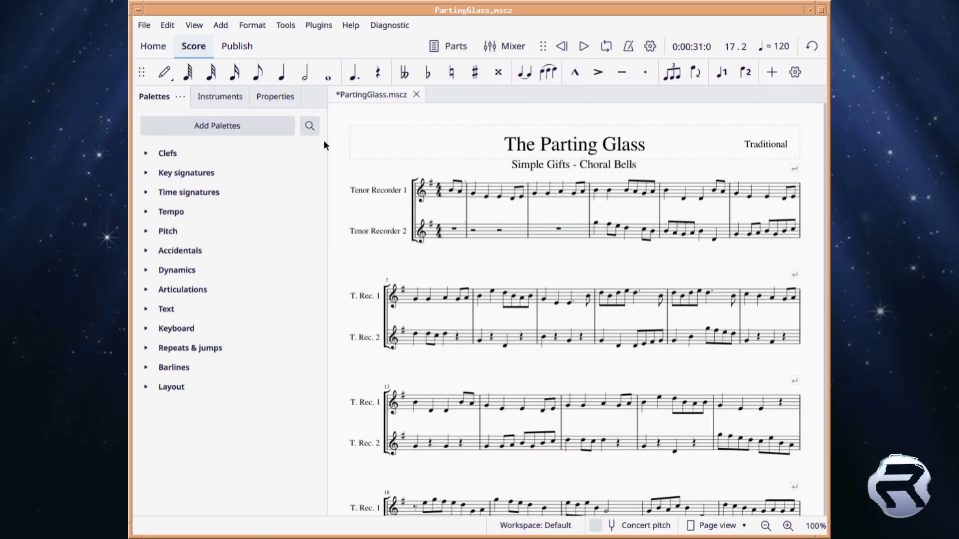
{"action": "left_click", "coordinate": [411, 180]}
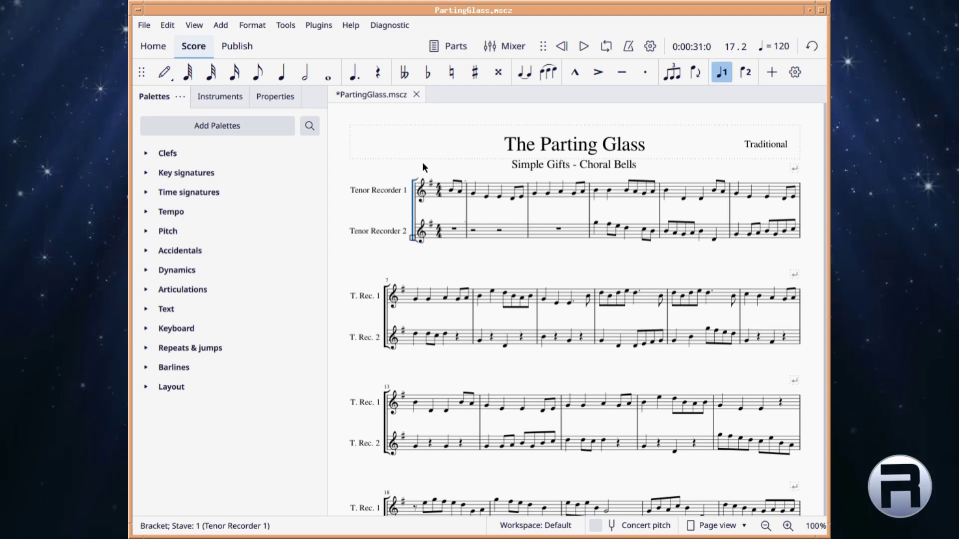
Play The Parting Glass from measure 1 twice, stopping playback each time
{"action": "key", "text": "space"}
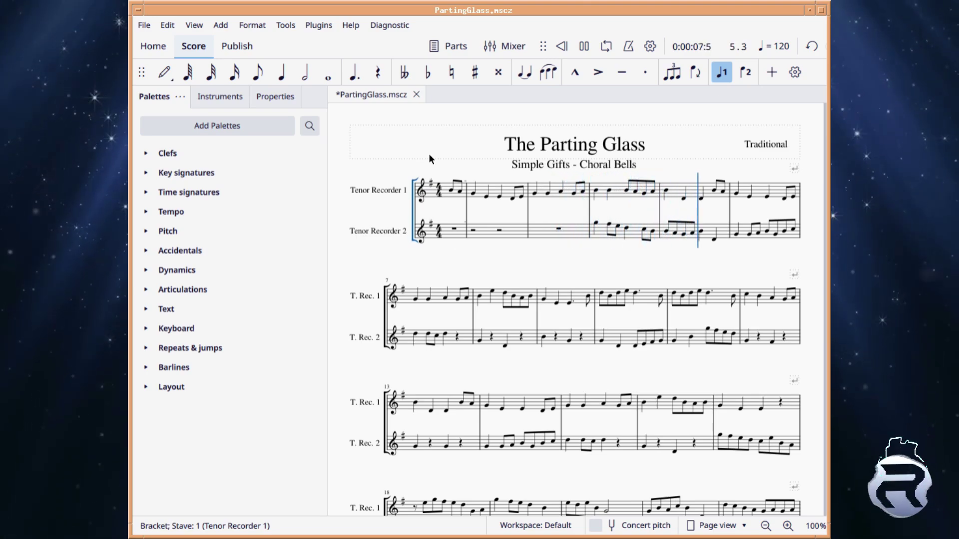
{"action": "key", "text": "space"}
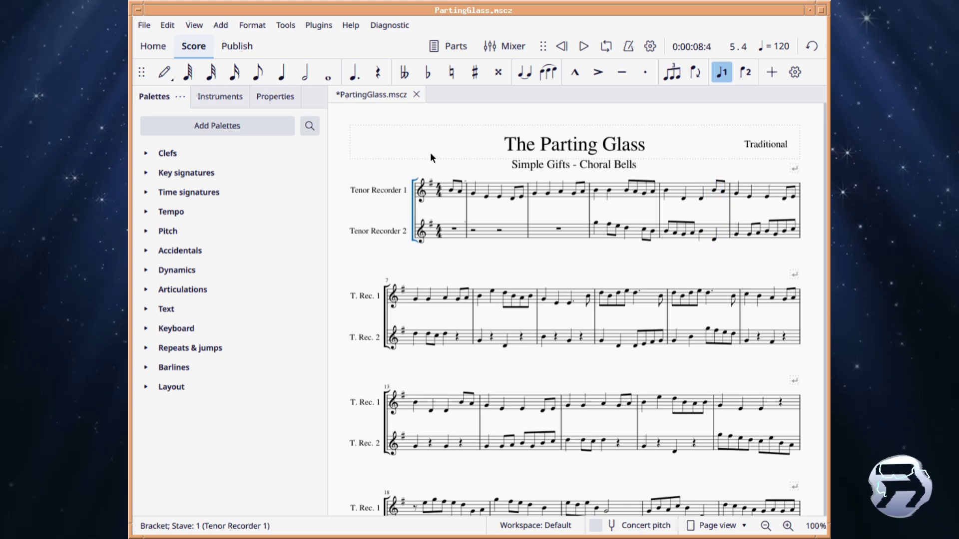
{"action": "key", "text": "Escape"}
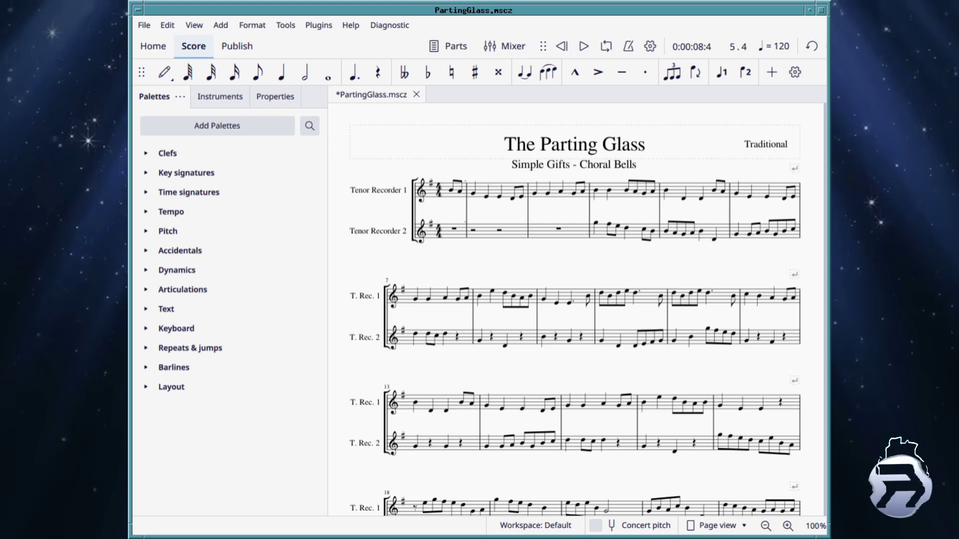
{"action": "left_click", "coordinate": [413, 181]}
{"action": "key", "text": "space"}
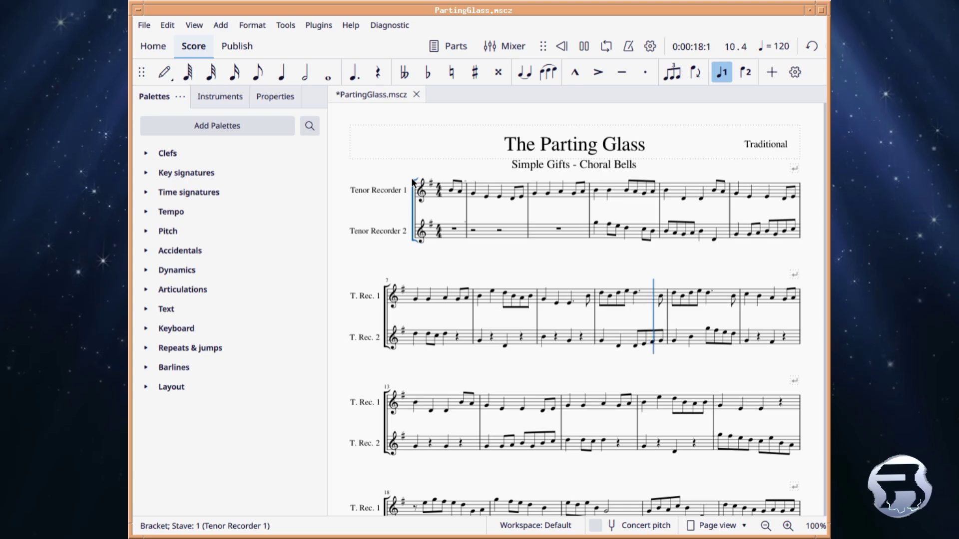
{"action": "key", "text": "space"}
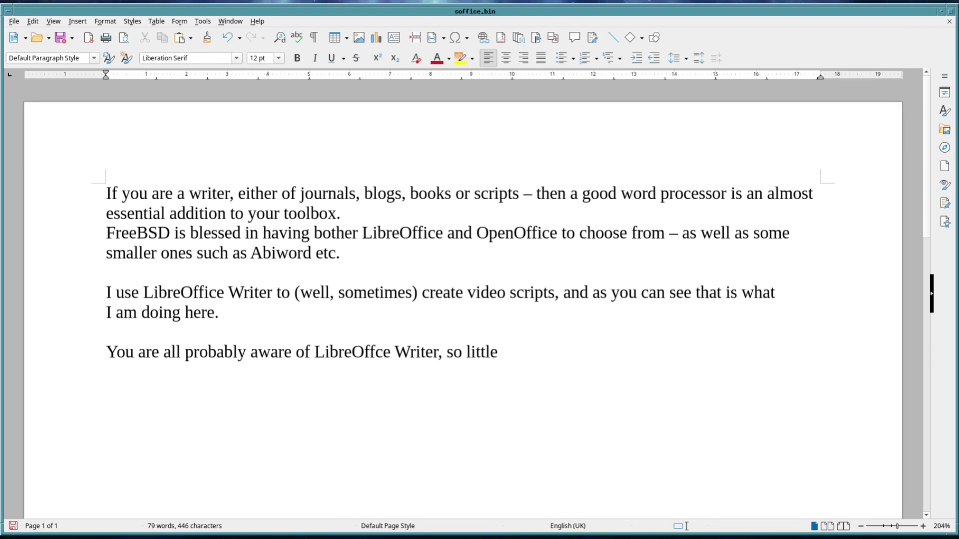
Finish the sentence with '...suffice to say that everything you need is already built in.'
{"action": "left_click", "coordinate": [580, 350]}
{"action": "type", "text": "introduction is needed"}
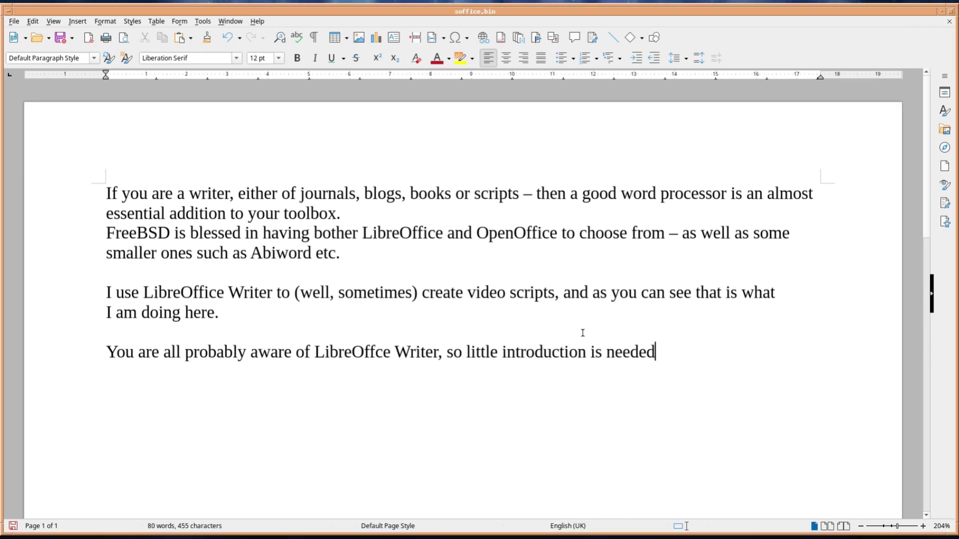
{"action": "type", "text": " suffice to say that everything you need is"}
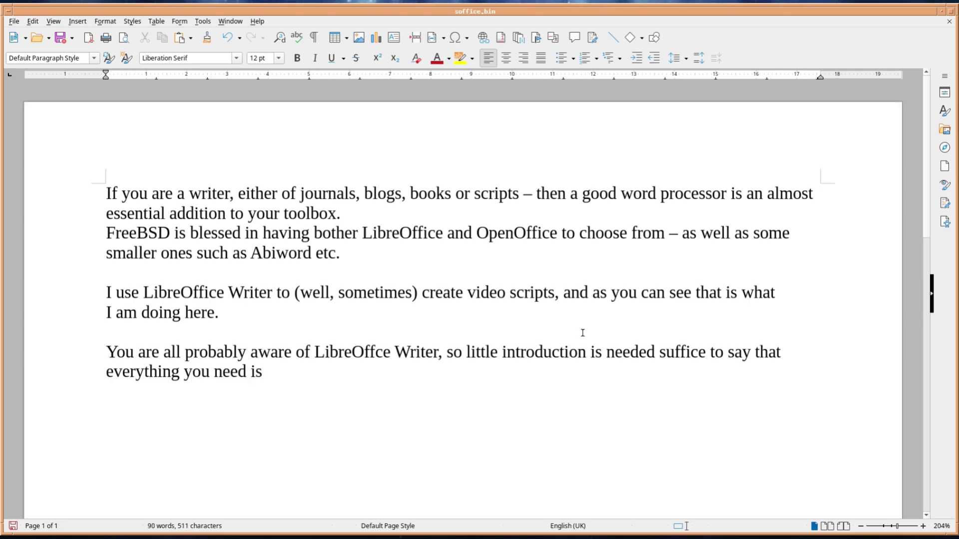
{"action": "type", "text": " already built in."}
{"action": "key", "text": "Return"}
{"action": "type", "text": "It’s a"}
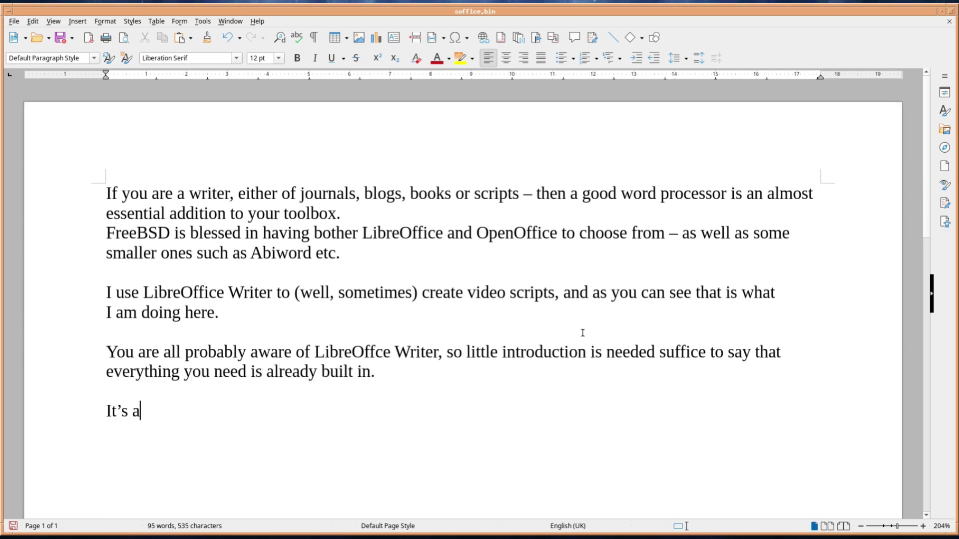
{"action": "type", "text": " very competent world processor"}
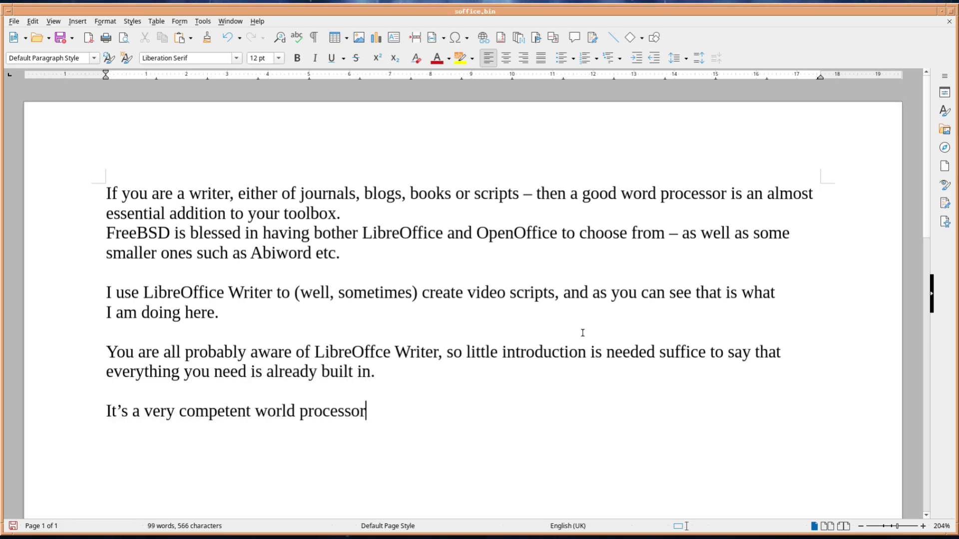
{"action": "key", "text": "BackSpace"}
{"action": "key", "text": "BackSpace"}
{"action": "key", "text": "BackSpace"}
{"action": "key", "text": "BackSpace"}
{"action": "key", "text": "BackSpace"}
{"action": "key", "text": "BackSpace"}
{"action": "key", "text": "BackSpace"}
{"action": "key", "text": "BackSpace"}
{"action": "key", "text": "BackSpace"}
{"action": "key", "text": "BackSpace"}
{"action": "key", "text": "BackSpace"}
{"action": "key", "text": "BackSpace"}
{"action": "key", "text": "BackSpace"}
{"action": "key", "text": "BackSpace"}
{"action": "key", "text": "BackSpace"}
{"action": "key", "text": "BackSpace"}
{"action": "key", "text": "BackSpace"}
{"action": "key", "text": "BackSpace"}
{"action": "key", "text": "BackSpace"}
{"action": "key", "text": "BackSpace"}
Highlight the video scripts phrase and the start of the FreeBSD sentence in yellow
{"action": "left_click", "coordinate": [460, 58]}
{"action": "left_click_drag", "start_coordinate": [320, 293], "coordinate": [544, 293]}
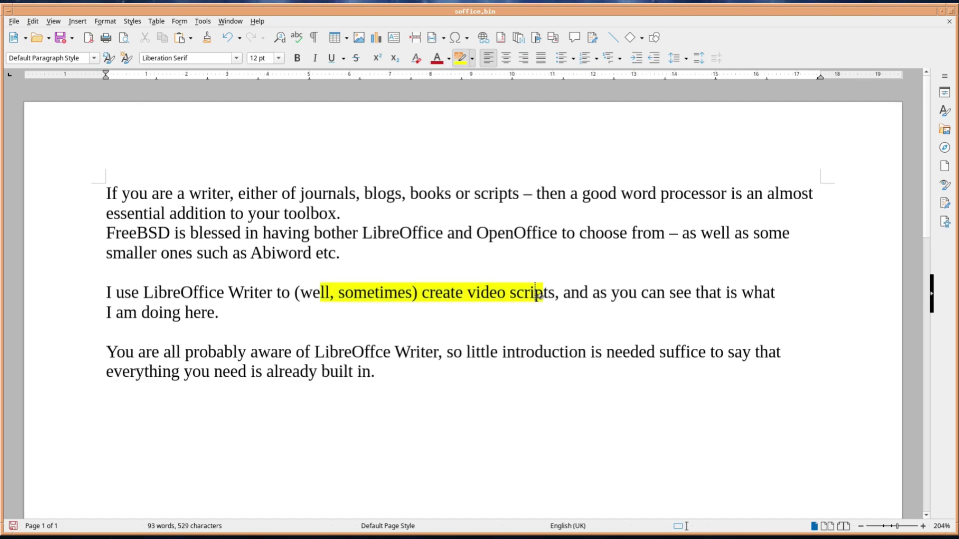
{"action": "left_click_drag", "start_coordinate": [106, 234], "coordinate": [557, 236]}
Correct the typos 'bother' to 'both' and 'LibreOffce' to 'LibreOffice'
{"action": "left_click", "coordinate": [360, 236]}
{"action": "key", "text": "BackSpace"}
{"action": "key", "text": "BackSpace"}
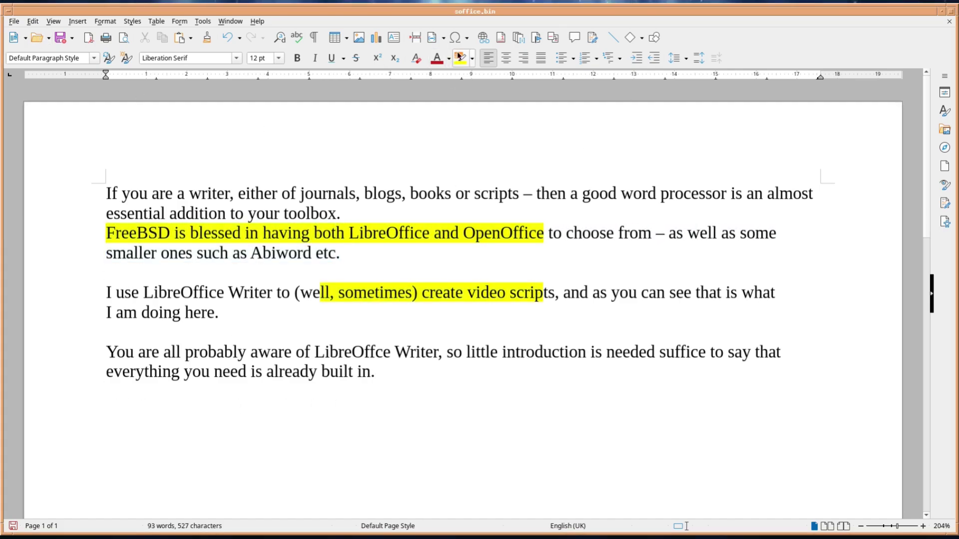
{"action": "left_click", "coordinate": [472, 59]}
{"action": "left_click", "coordinate": [555, 119]}
{"action": "left_click_drag", "start_coordinate": [315, 352], "coordinate": [391, 352]}
{"action": "left_click", "coordinate": [375, 351]}
{"action": "type", "text": "i"}
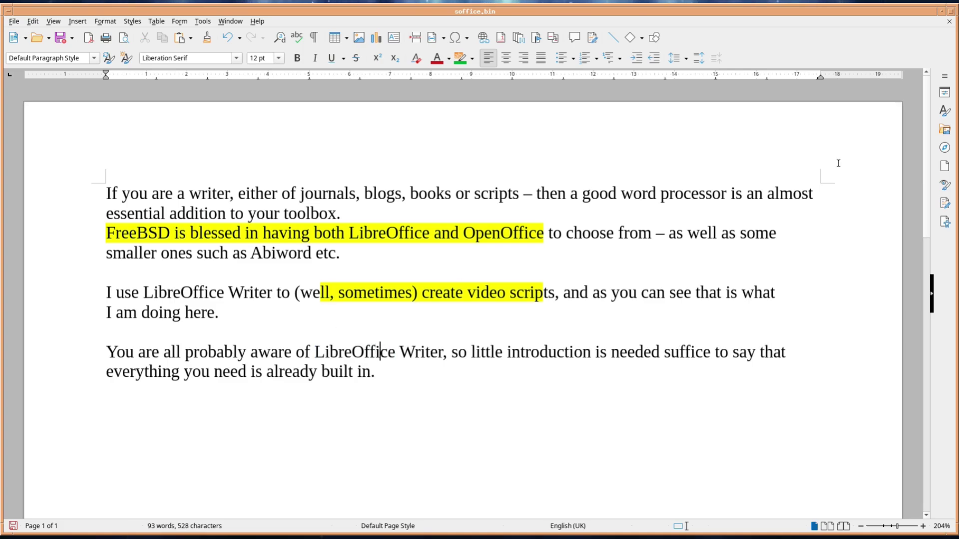
Highlight part of 'books or scripts' in green
{"action": "left_click", "coordinate": [460, 58]}
{"action": "left_click", "coordinate": [424, 208]}
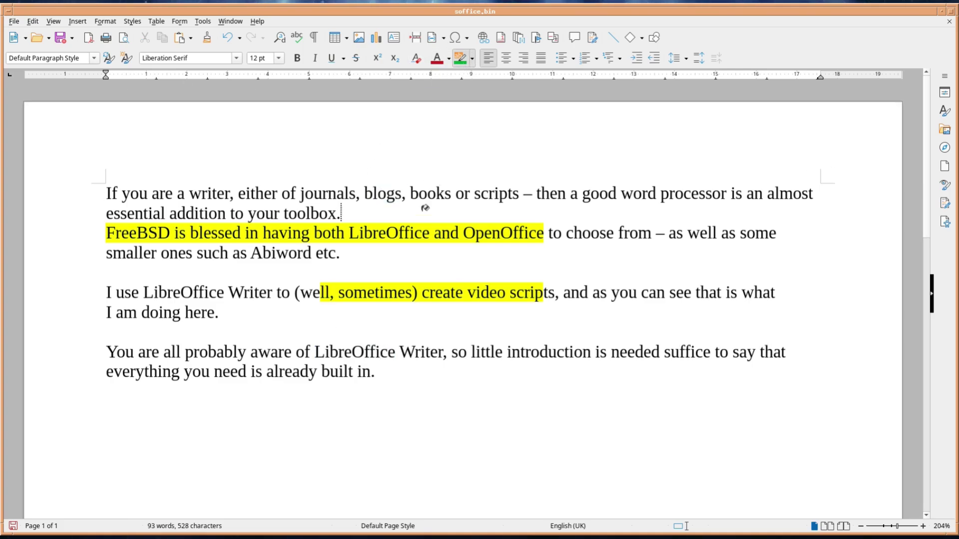
{"action": "left_click_drag", "start_coordinate": [427, 194], "coordinate": [481, 194]}
{"action": "left_click", "coordinate": [472, 58]}
{"action": "left_click", "coordinate": [527, 133]}
{"action": "left_click", "coordinate": [452, 352]}
Highlight parts of 'good word processor', 'LibreOffice and', 'OpenOffice' and the FreeBSD line in red
{"action": "left_click", "coordinate": [472, 58]}
{"action": "left_click", "coordinate": [501, 113]}
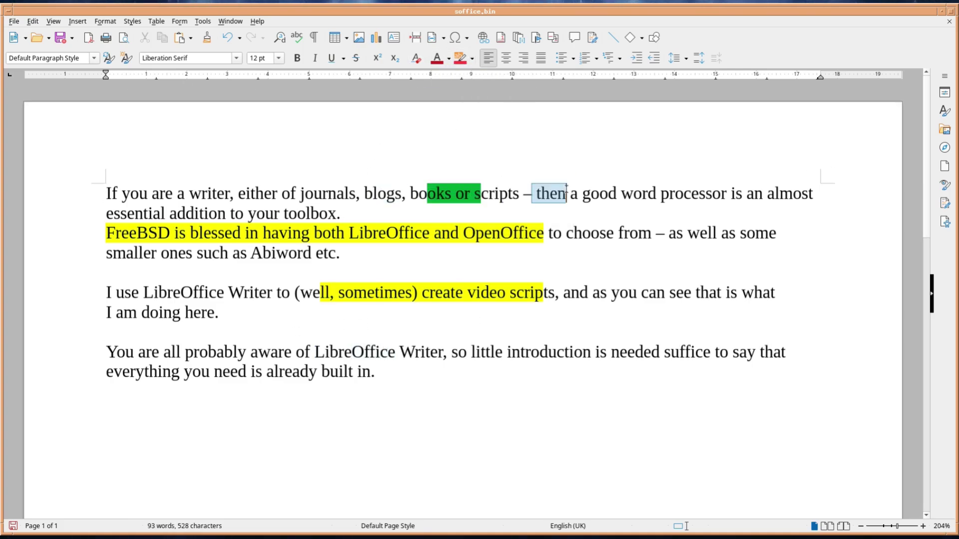
{"action": "left_click_drag", "start_coordinate": [578, 193], "coordinate": [683, 194]}
{"action": "left_click_drag", "start_coordinate": [386, 232], "coordinate": [442, 233]}
{"action": "left_click_drag", "start_coordinate": [458, 232], "coordinate": [518, 234]}
{"action": "left_click_drag", "start_coordinate": [359, 234], "coordinate": [373, 234]}
{"action": "left_click_drag", "start_coordinate": [322, 234], "coordinate": [336, 234]}
{"action": "left_click", "coordinate": [279, 234]}
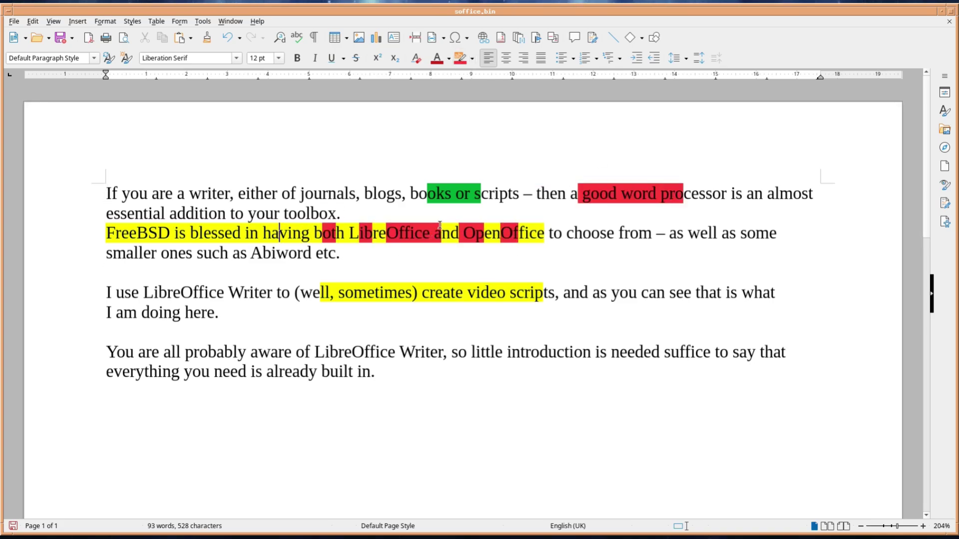
Set all the document text in the Akaya Kanadaka font
{"action": "key", "text": "ctrl+a"}
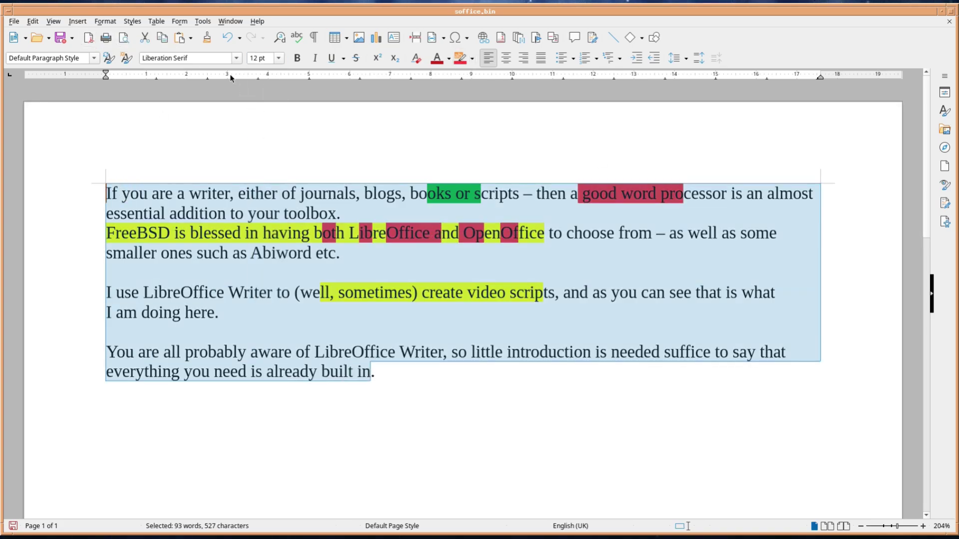
{"action": "left_click", "coordinate": [236, 58]}
{"action": "scroll", "coordinate": [218, 280], "scroll_direction": "down", "scroll_amount": 5}
{"action": "scroll", "coordinate": [218, 280], "scroll_direction": "down", "scroll_amount": 10}
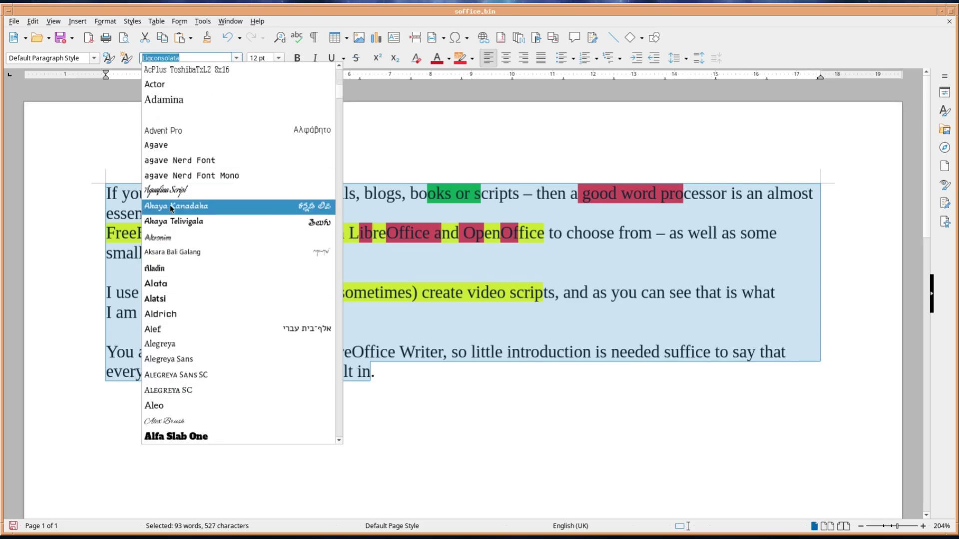
{"action": "left_click", "coordinate": [218, 145]}
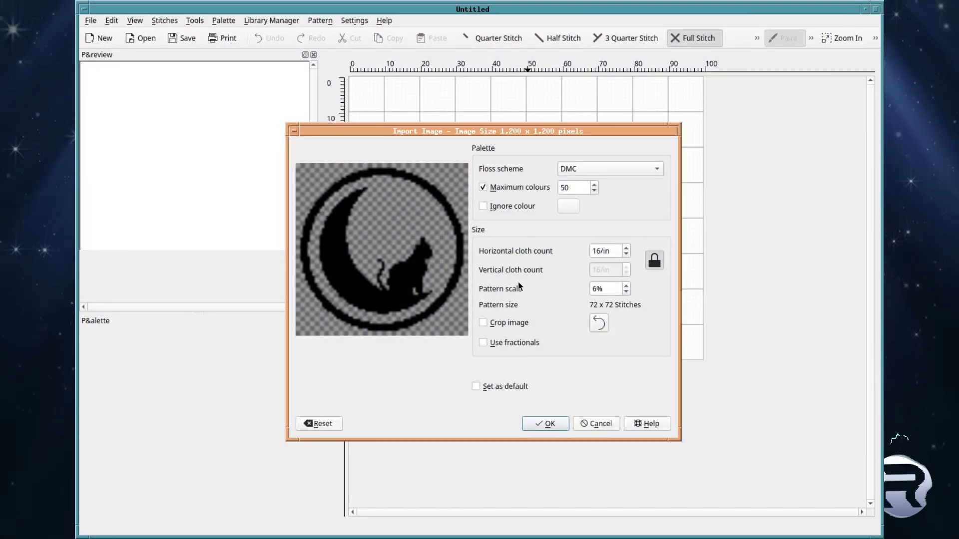
Import the moon-and-cat image with DMC, 50 colours at 72 x 72 stitches, then zoom in
{"action": "left_click", "coordinate": [547, 423]}
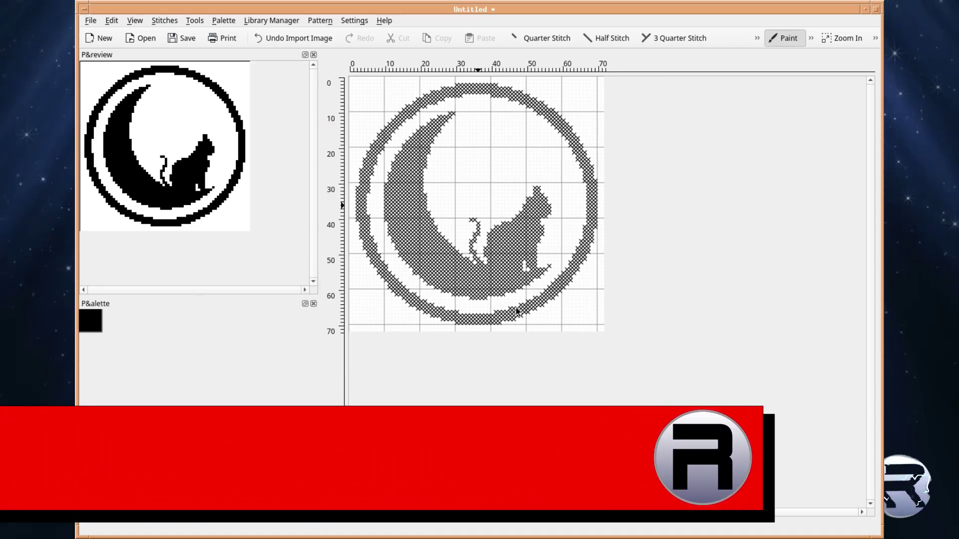
{"action": "scroll", "coordinate": [515, 305], "scroll_direction": "up", "scroll_amount": 3}
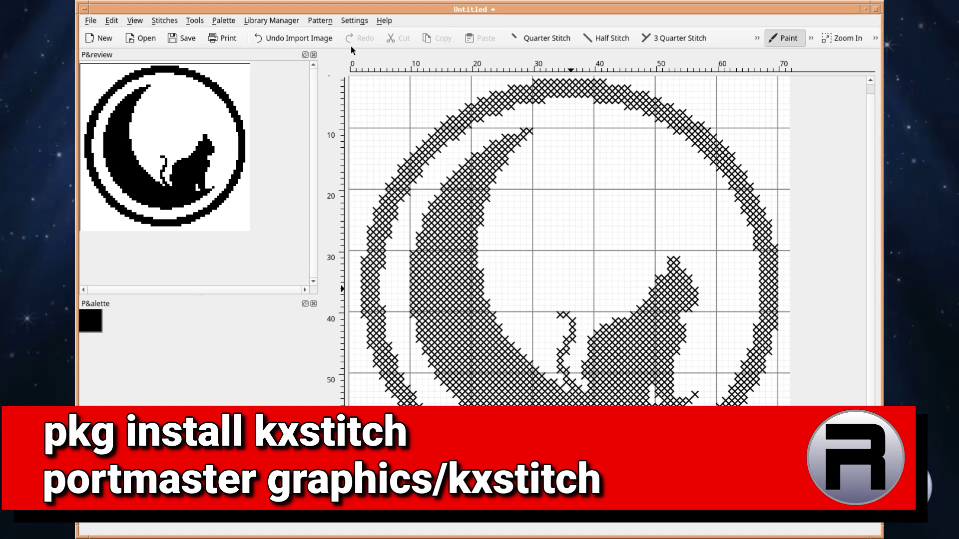
Paint black cross stitches across the upper-left corner of the grid outside the circle
{"action": "left_click", "coordinate": [443, 93]}
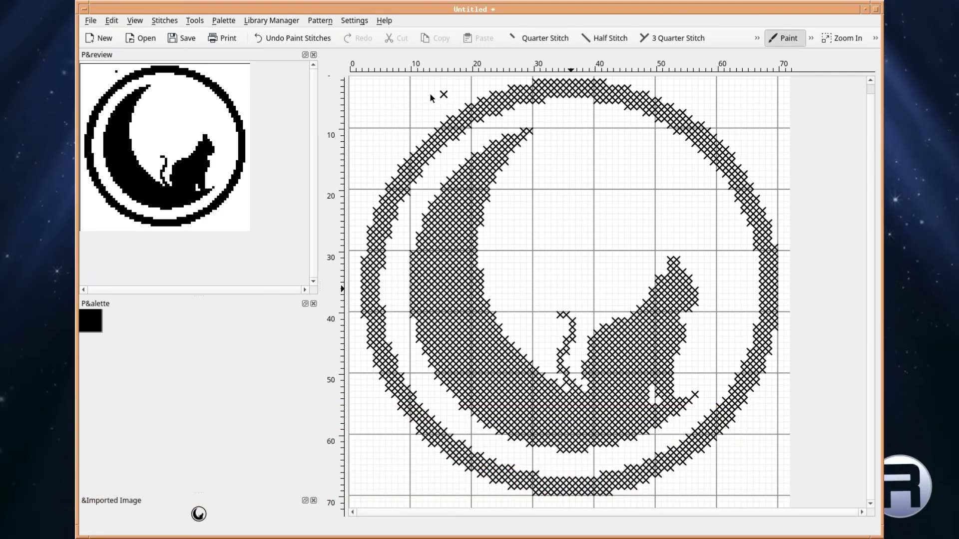
{"action": "left_click_drag", "start_coordinate": [418, 107], "coordinate": [385, 96]}
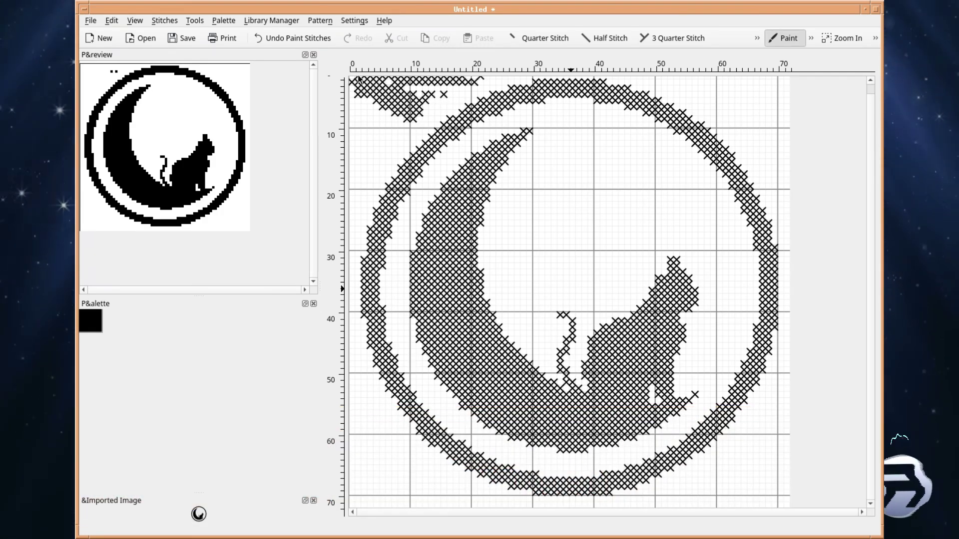
{"action": "mouse_move", "coordinate": [363, 87]}
{"action": "left_mouse_down"}
{"action": "mouse_move", "coordinate": [344, 88]}
{"action": "mouse_move", "coordinate": [355, 152]}
{"action": "mouse_move", "coordinate": [485, 78]}
{"action": "left_mouse_up"}
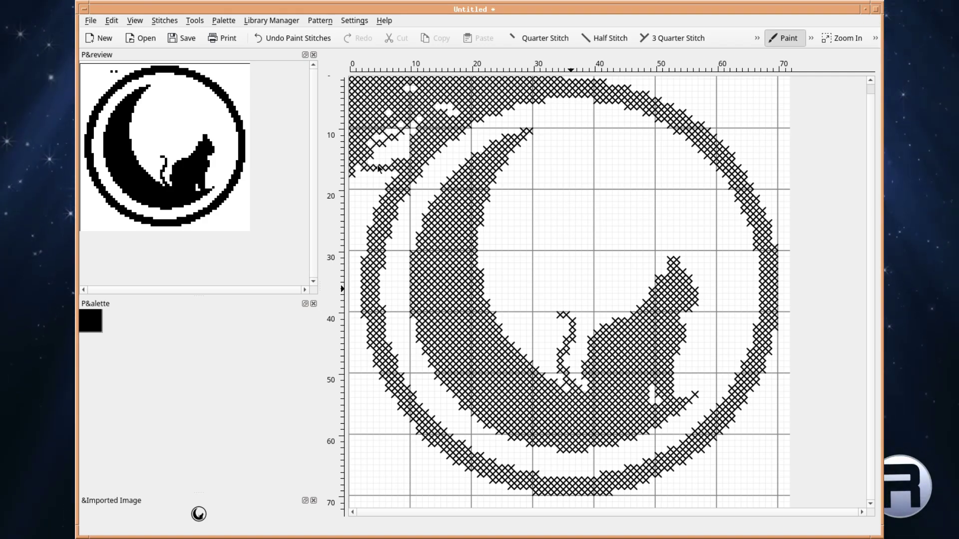
{"action": "mouse_move", "coordinate": [378, 168]}
{"action": "left_mouse_down"}
{"action": "mouse_move", "coordinate": [387, 148]}
{"action": "mouse_move", "coordinate": [412, 144]}
{"action": "left_mouse_up"}
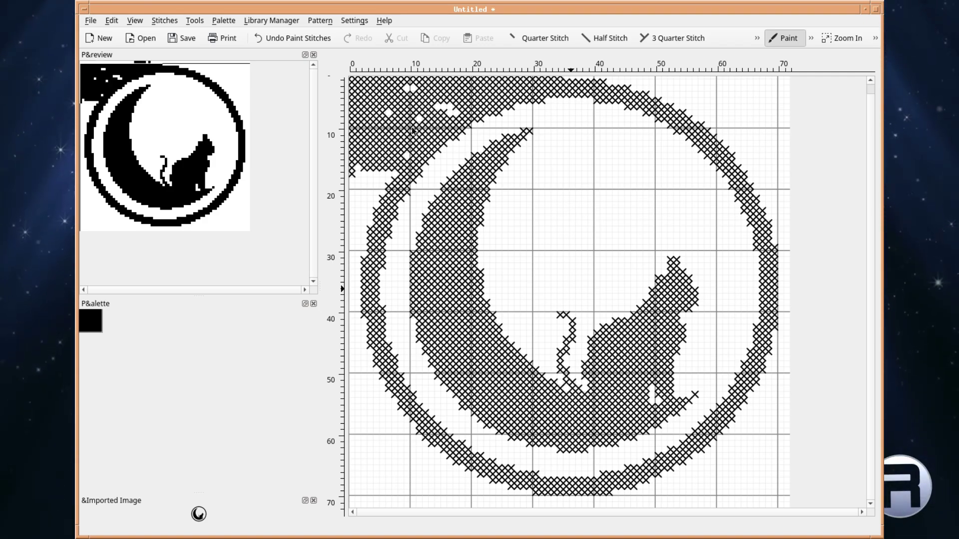
{"action": "mouse_move", "coordinate": [449, 110]}
{"action": "left_mouse_down"}
{"action": "mouse_move", "coordinate": [418, 122]}
{"action": "mouse_move", "coordinate": [371, 165]}
{"action": "left_mouse_up"}
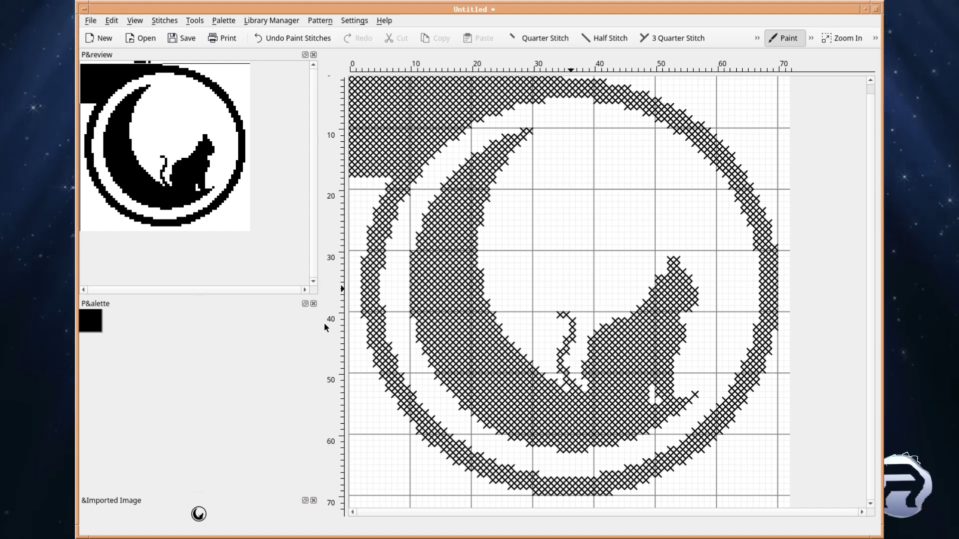
{"action": "right_click", "coordinate": [538, 294]}
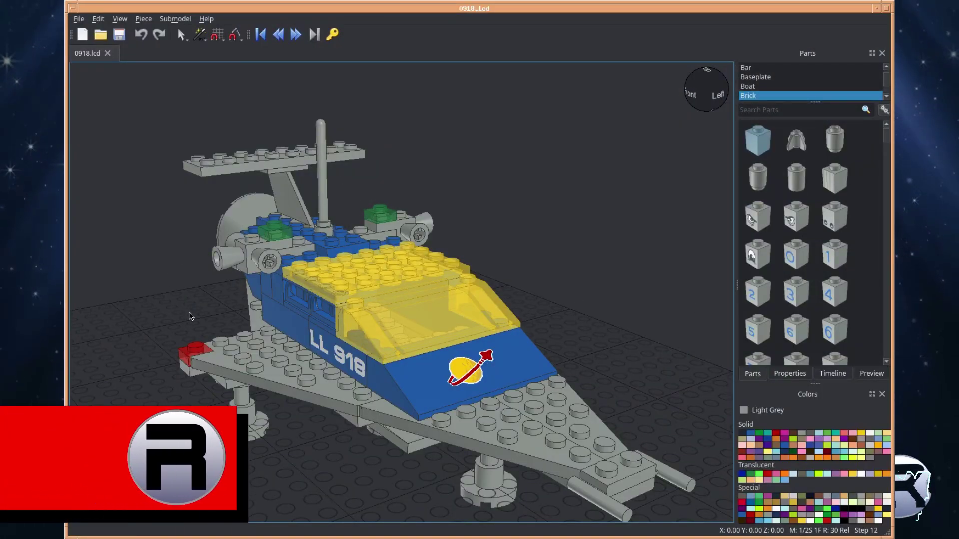
Drop a grey curved-top brick onto the spaceship's yellow canopy roof and inspect it from several angles
{"action": "left_click_drag", "start_coordinate": [189, 313], "coordinate": [205, 345]}
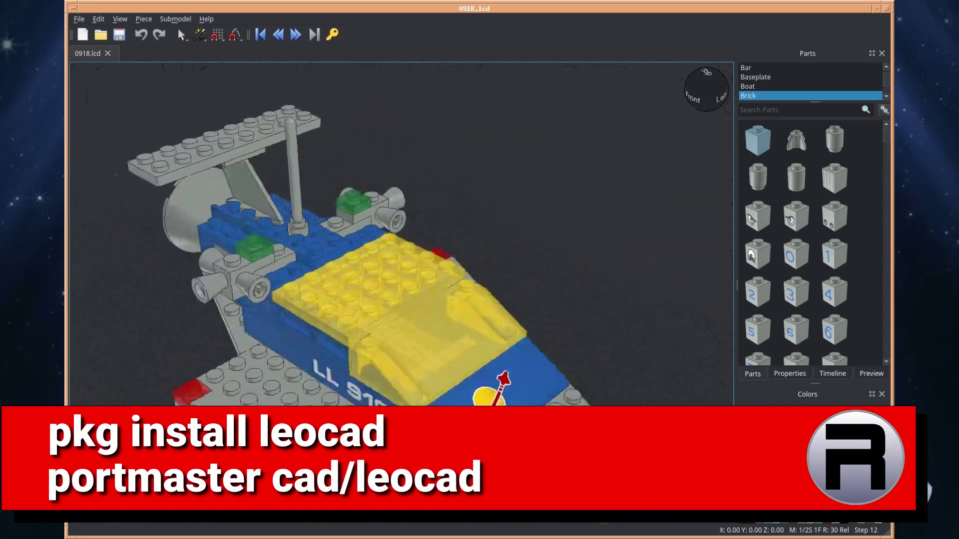
{"action": "left_click_drag", "start_coordinate": [205, 290], "coordinate": [166, 316]}
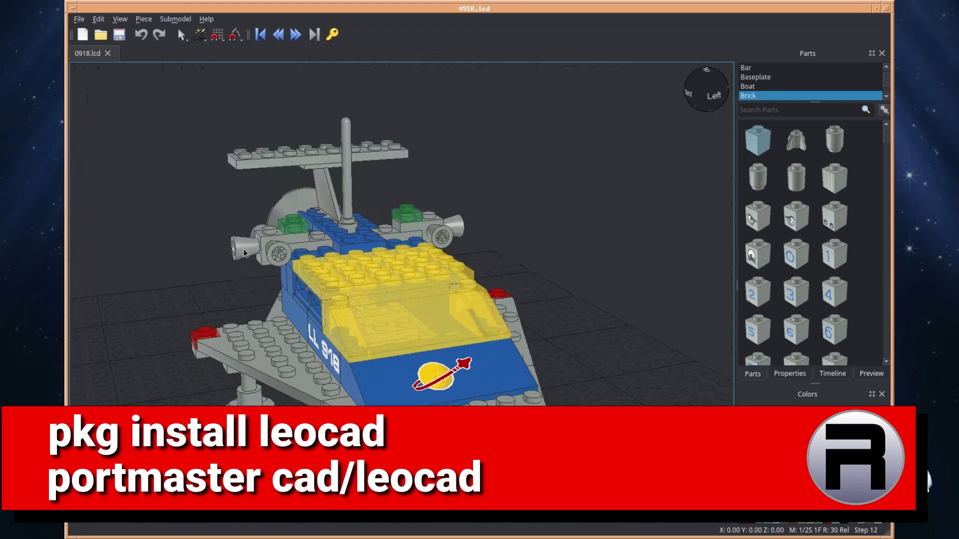
{"action": "scroll", "coordinate": [829, 230], "scroll_direction": "down", "scroll_amount": 3}
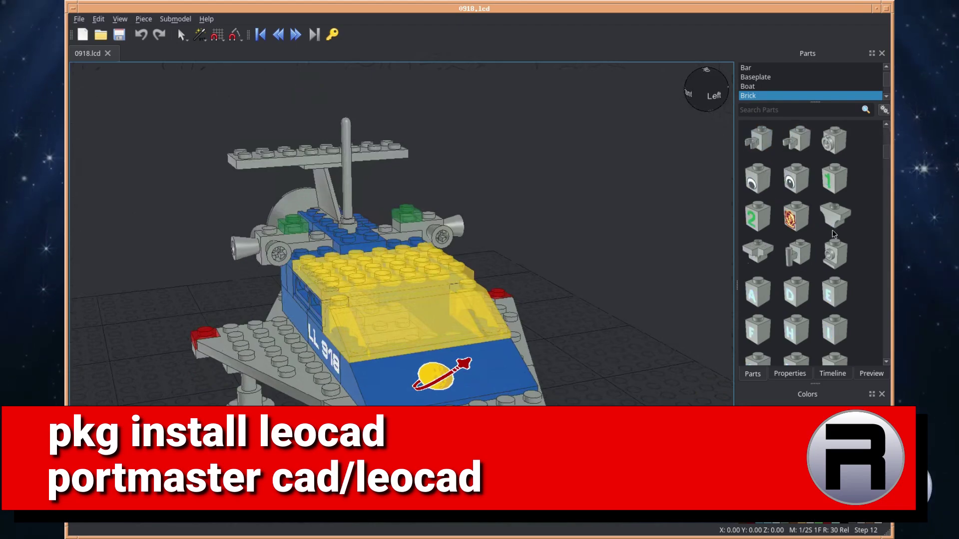
{"action": "scroll", "coordinate": [783, 181], "scroll_direction": "down", "scroll_amount": 5}
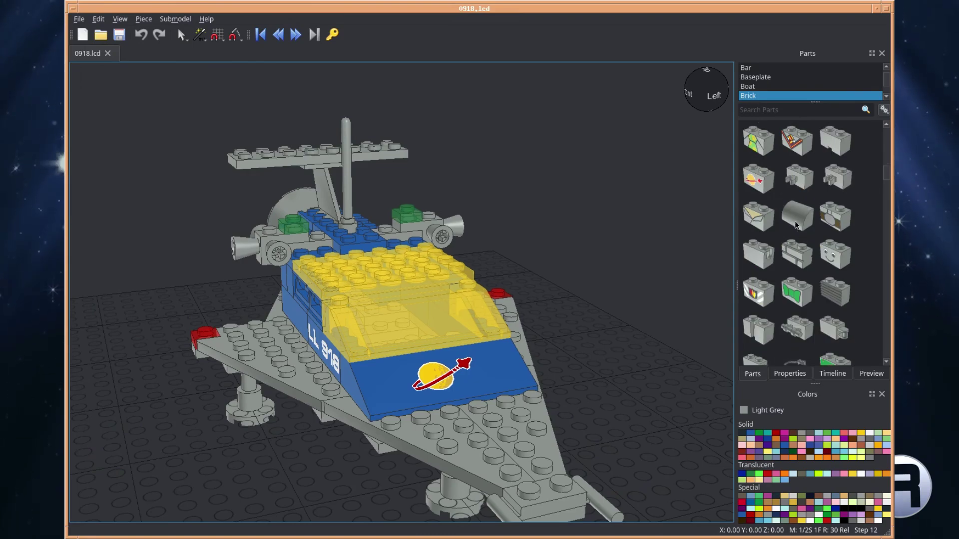
{"action": "left_click_drag", "start_coordinate": [797, 232], "coordinate": [457, 295]}
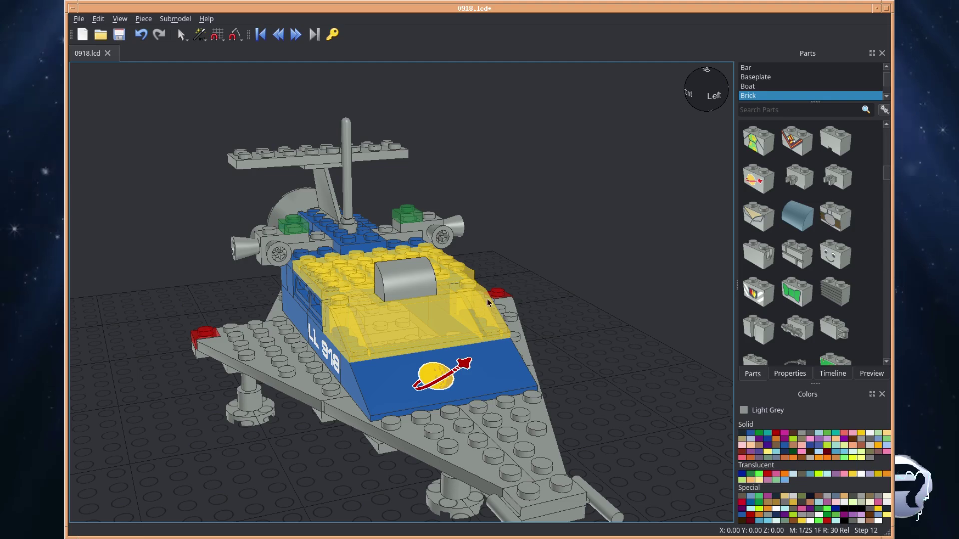
{"action": "scroll", "coordinate": [407, 285], "scroll_direction": "up", "scroll_amount": 5}
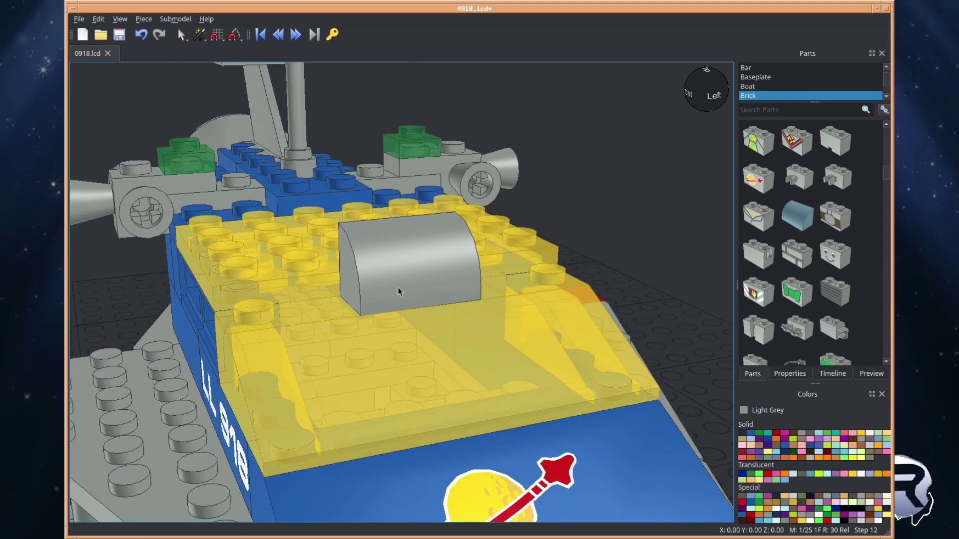
{"action": "mouse_move", "coordinate": [398, 288]}
{"action": "left_mouse_down"}
{"action": "mouse_move", "coordinate": [444, 275]}
{"action": "mouse_move", "coordinate": [400, 288]}
{"action": "mouse_move", "coordinate": [374, 274]}
{"action": "mouse_move", "coordinate": [389, 251]}
{"action": "mouse_move", "coordinate": [416, 286]}
{"action": "left_mouse_up"}
{"action": "scroll", "coordinate": [416, 286], "scroll_direction": "down", "scroll_amount": 5}
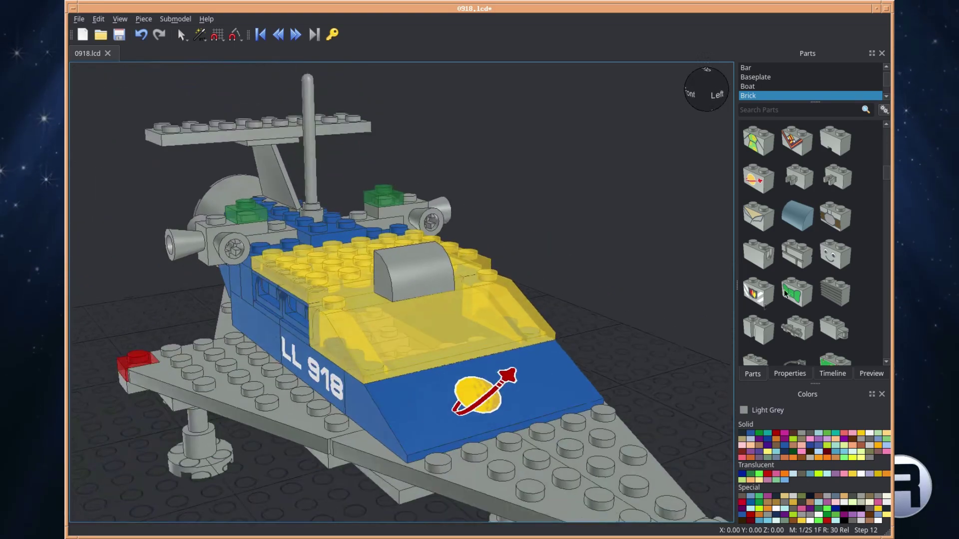
{"action": "scroll", "coordinate": [798, 296], "scroll_direction": "down", "scroll_amount": 3}
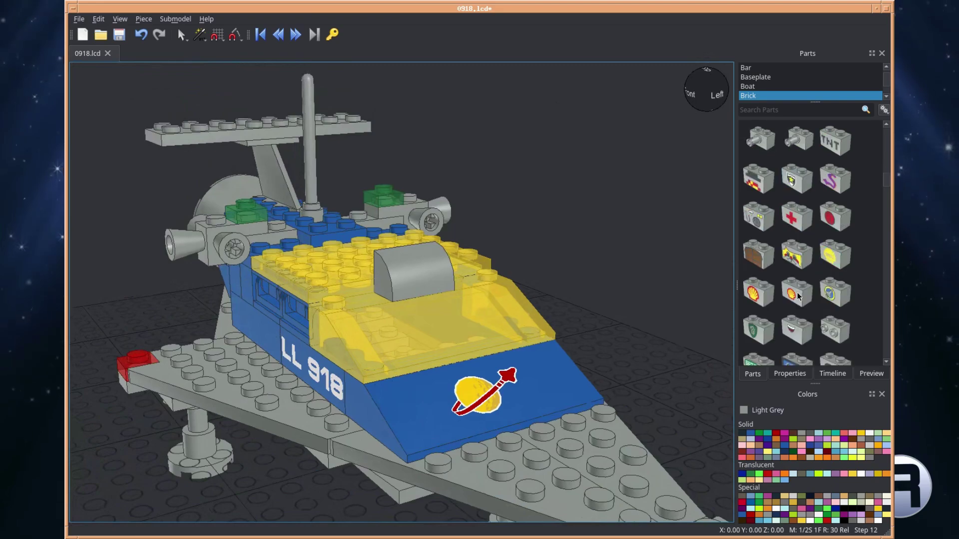
{"action": "scroll", "coordinate": [798, 295], "scroll_direction": "down", "scroll_amount": 3}
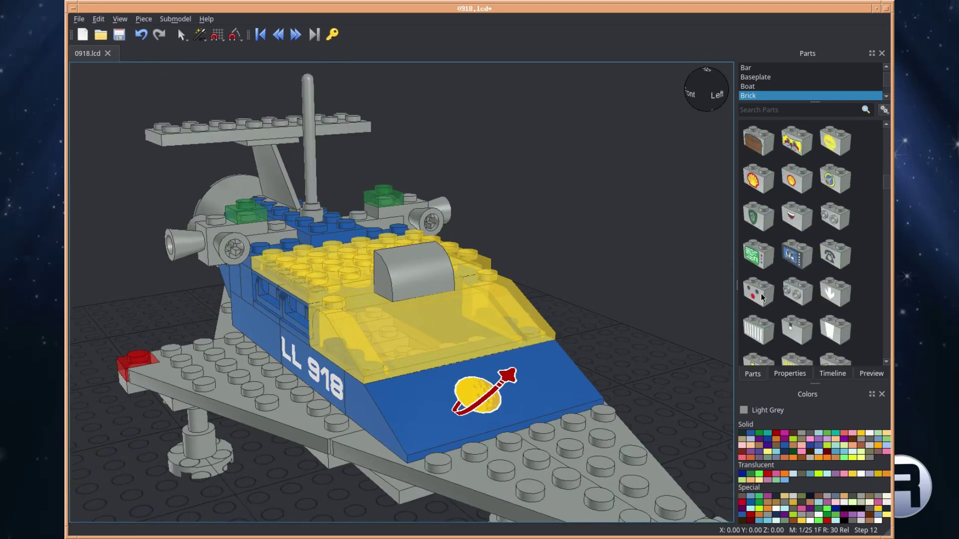
{"action": "scroll", "coordinate": [757, 299], "scroll_direction": "down", "scroll_amount": 6}
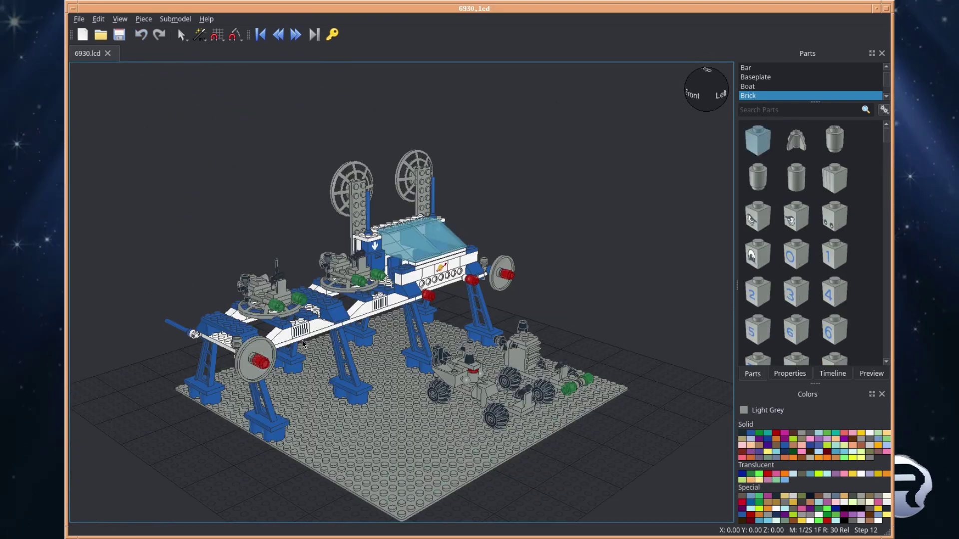
Zoom and orbit the 6930 space base to view it from the left, front-left and below
{"action": "scroll", "coordinate": [309, 383], "scroll_direction": "up", "scroll_amount": 4}
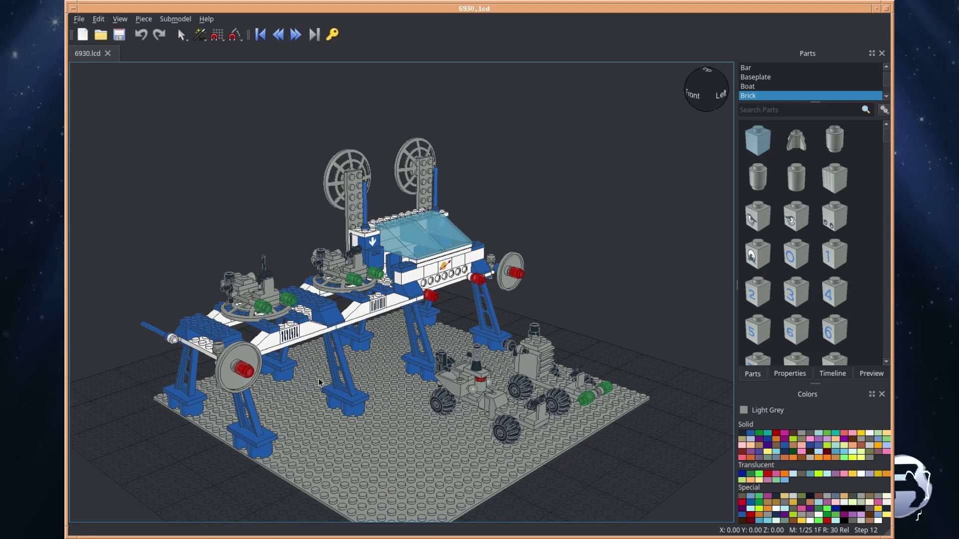
{"action": "left_click_drag", "start_coordinate": [236, 430], "coordinate": [205, 406]}
{"action": "left_click_drag", "start_coordinate": [380, 295], "coordinate": [474, 313]}
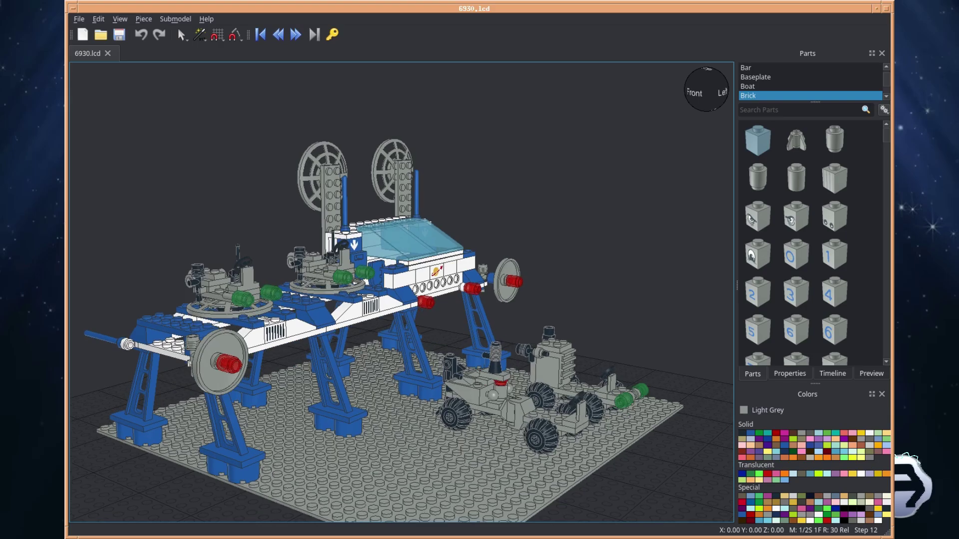
{"action": "scroll", "coordinate": [473, 462], "scroll_direction": "up", "scroll_amount": 5}
{"action": "left_click_drag", "start_coordinate": [474, 462], "coordinate": [449, 359]}
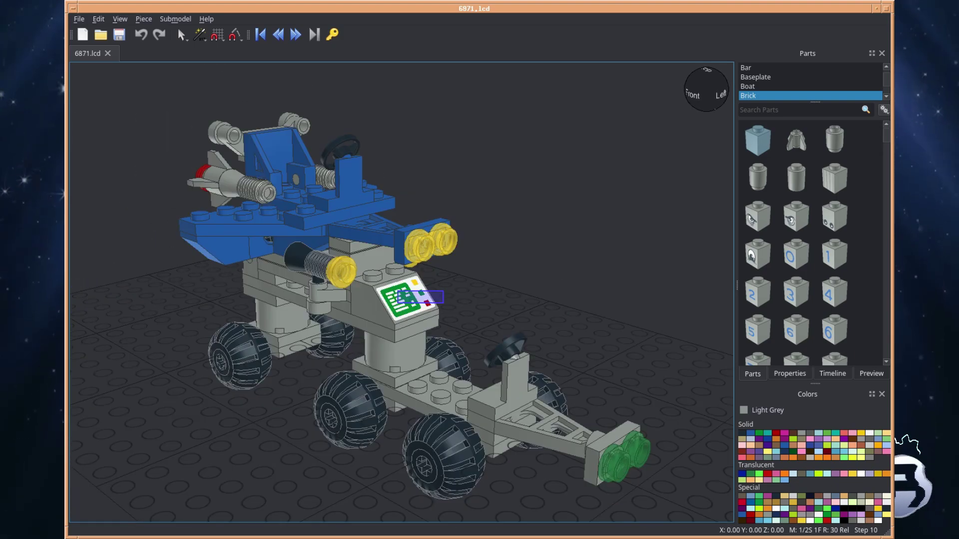
Place a striped 2x4 brick in front of the 6871 rover and move a red 2x2 brick against it
{"action": "left_click_drag", "start_coordinate": [398, 292], "coordinate": [405, 290]}
{"action": "key", "text": "Escape"}
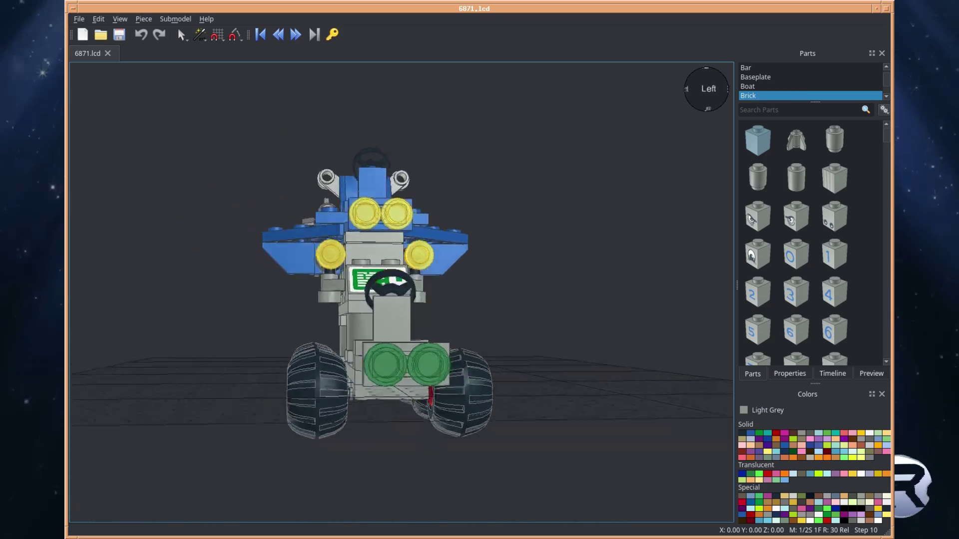
{"action": "left_click_drag", "start_coordinate": [419, 350], "coordinate": [917, 473]}
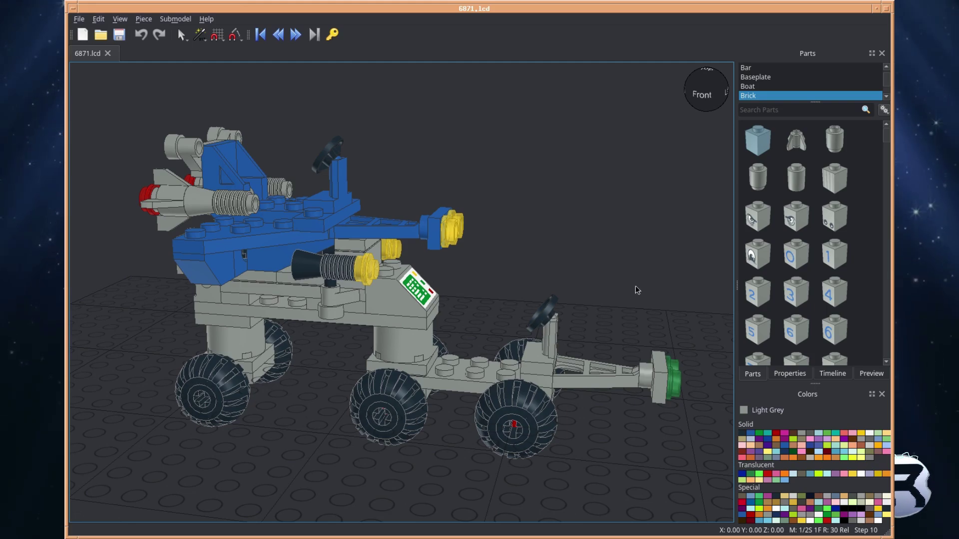
{"action": "left_click_drag", "start_coordinate": [885, 134], "coordinate": [894, 307]}
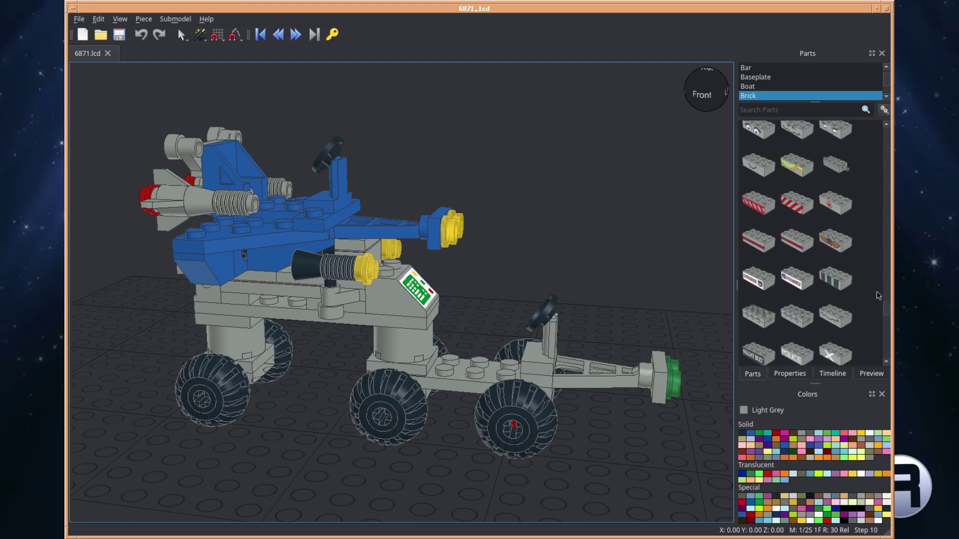
{"action": "left_click_drag", "start_coordinate": [798, 210], "coordinate": [273, 447]}
{"action": "left_click", "coordinate": [395, 469]}
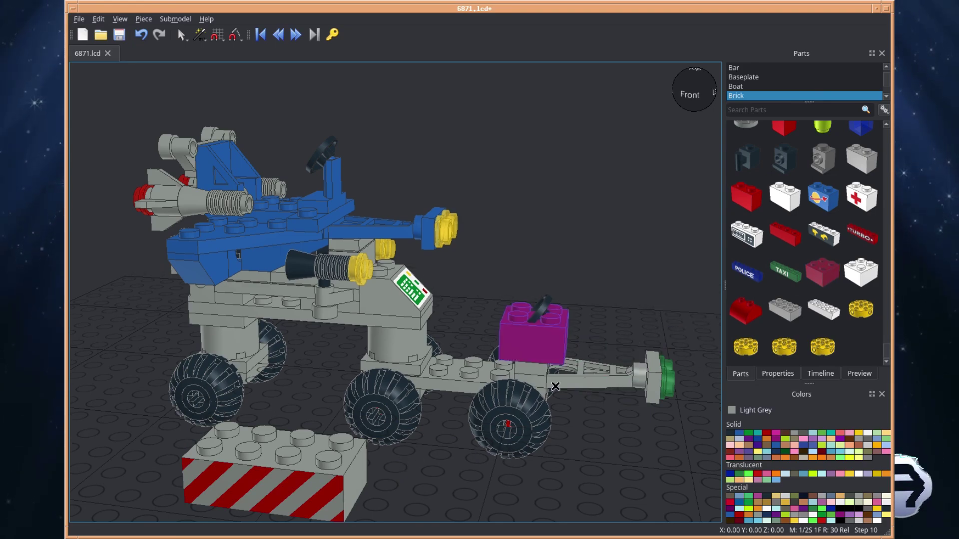
{"action": "left_click_drag", "start_coordinate": [555, 386], "coordinate": [415, 476]}
{"action": "left_click", "coordinate": [475, 477]}
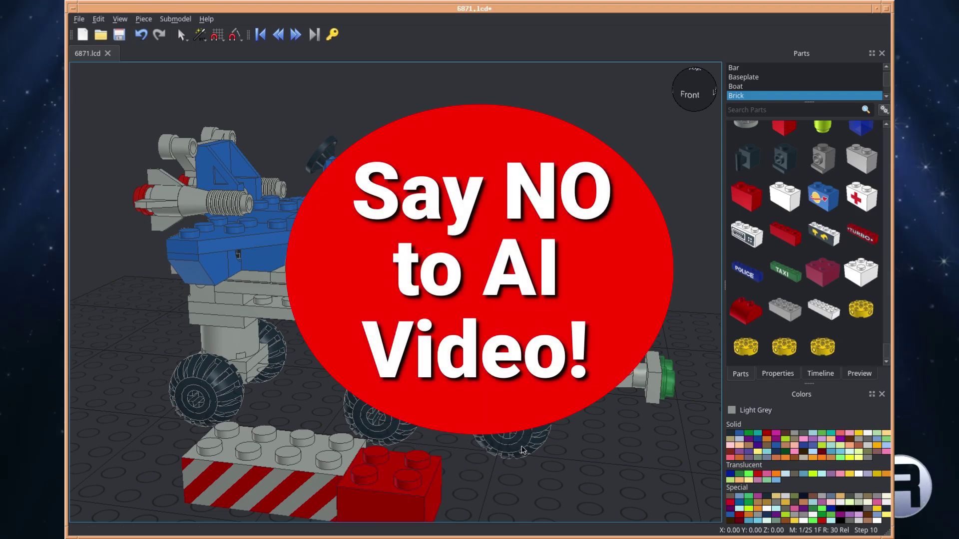